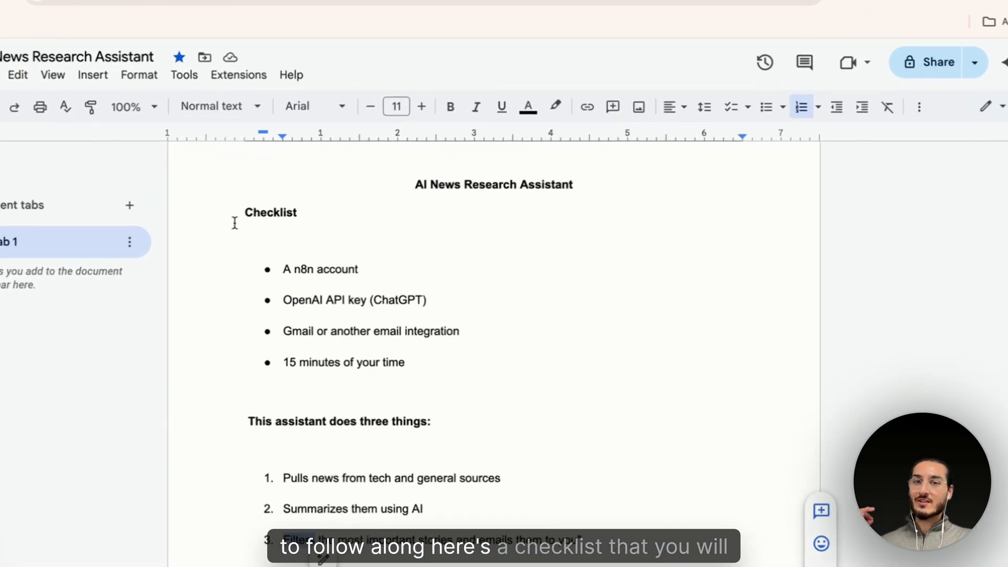
- Review the requirements checklist and the list of three things the assistant does in the AI News Research Assistant document
drag(234, 220, 322, 213)
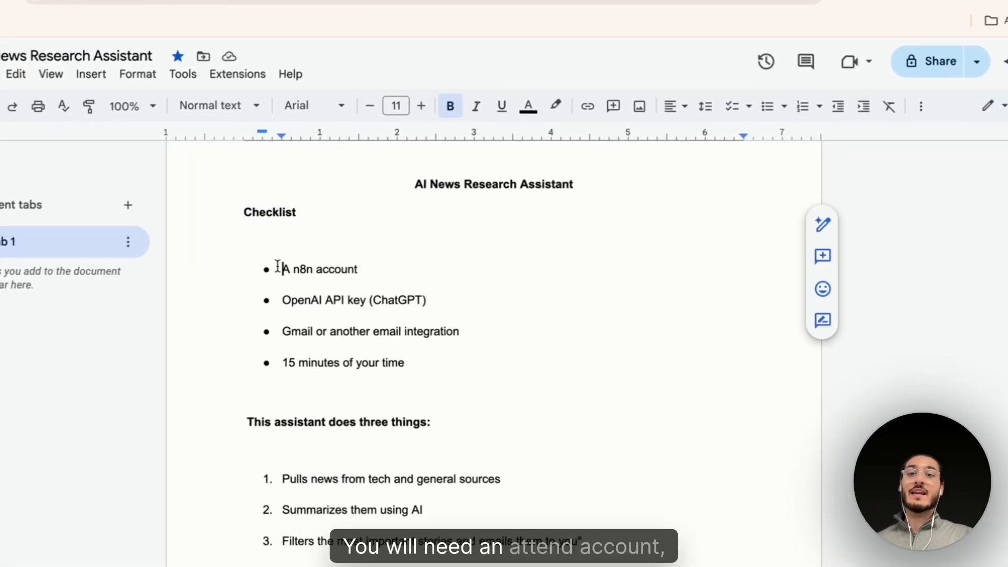
drag(282, 299, 278, 332)
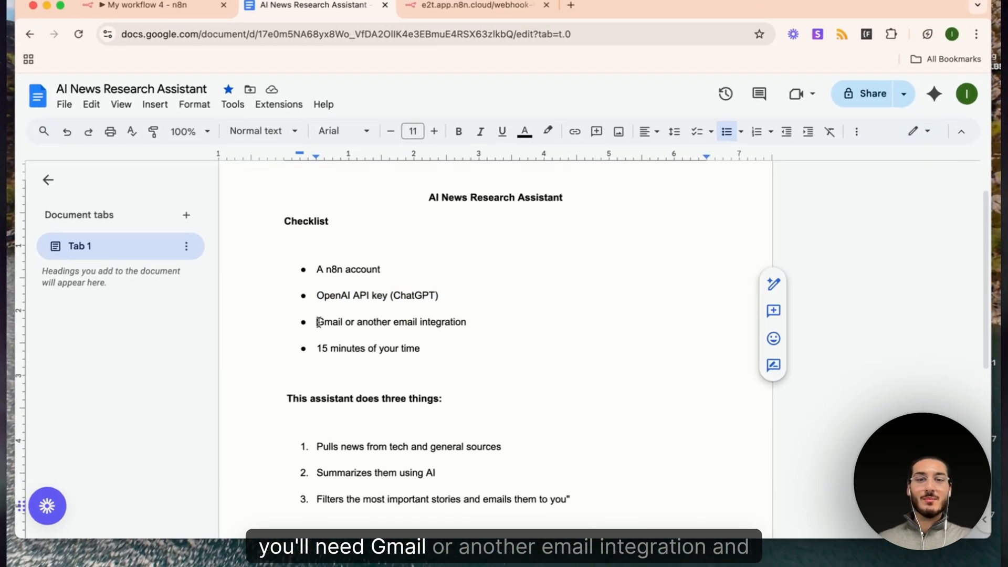
drag(354, 311, 481, 317)
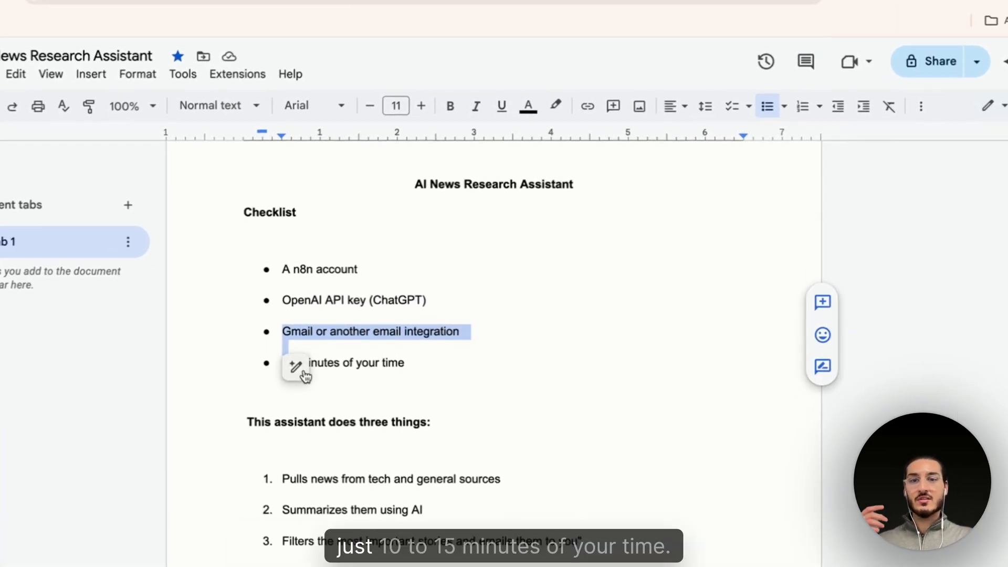
scroll(553, 365, down, 1)
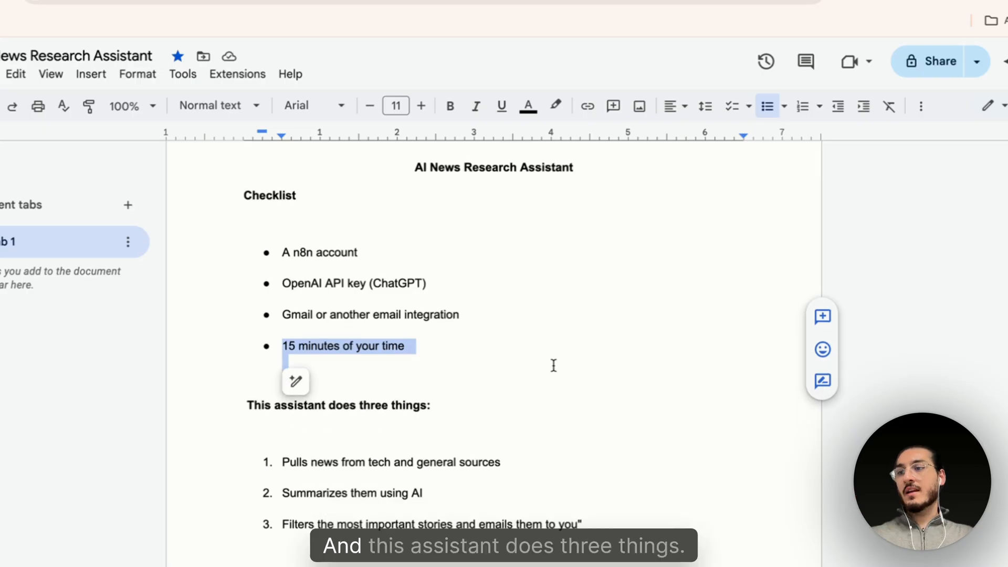
drag(247, 404, 441, 421)
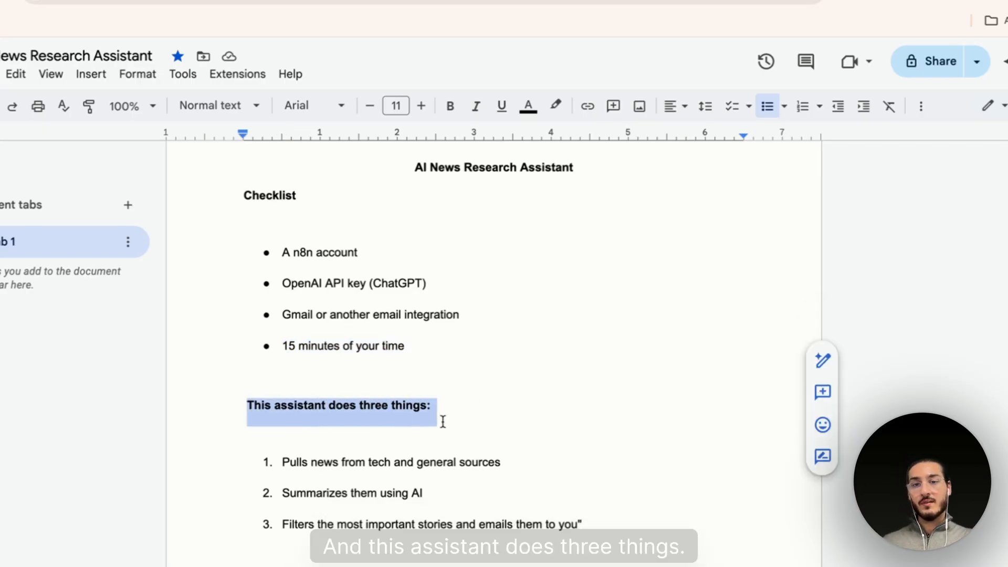
scroll(442, 422, down, 3)
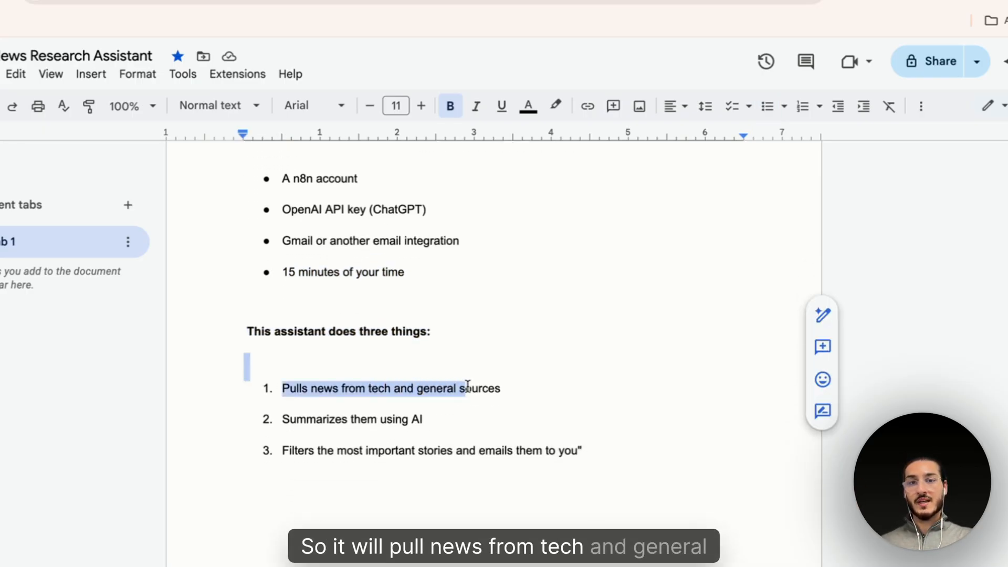
drag(468, 386, 499, 387)
click(430, 420)
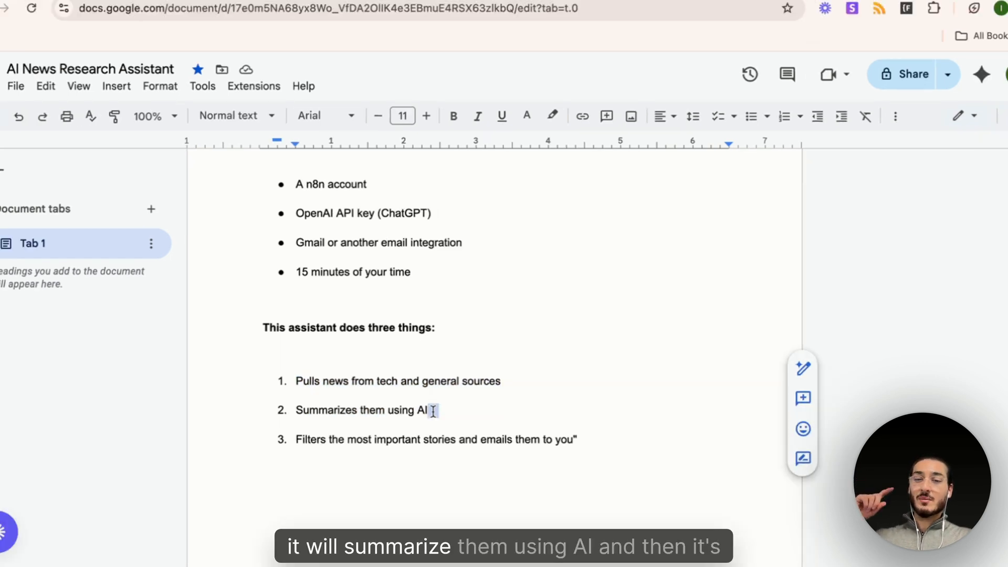
drag(433, 412, 295, 411)
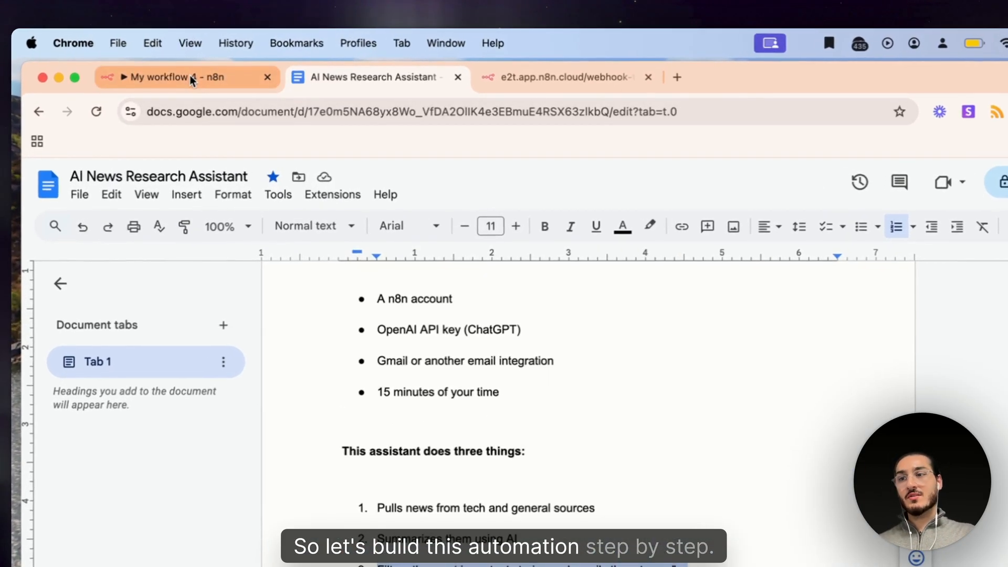
- Switch to My workflow 4 in n8n and search the available nodes for rss
click(217, 60)
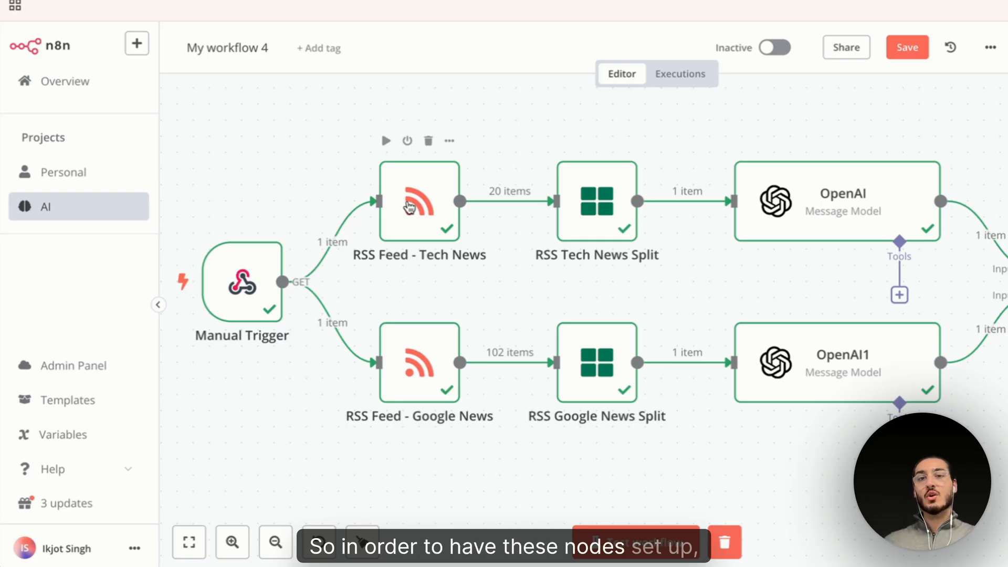
click(859, 156)
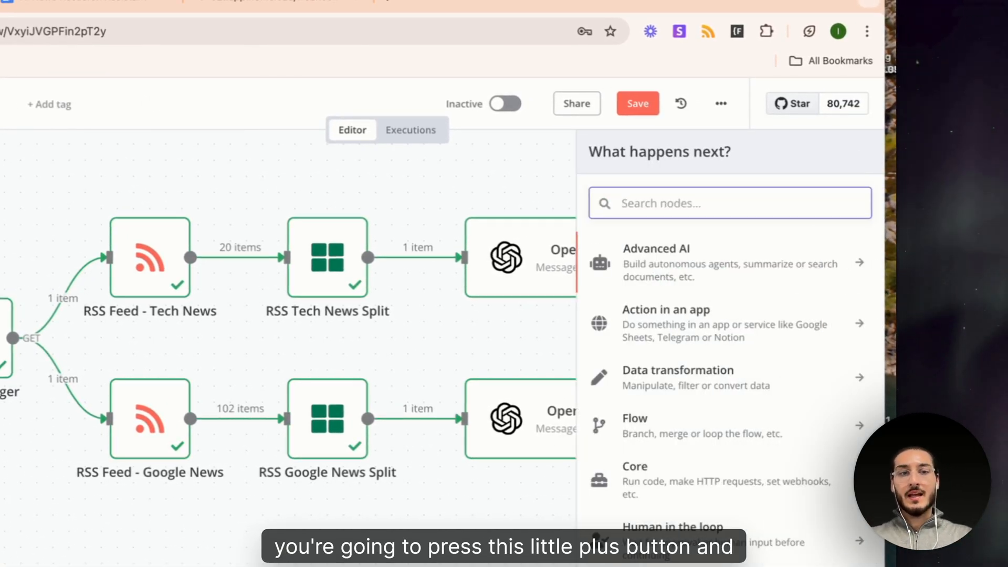
text(rss)
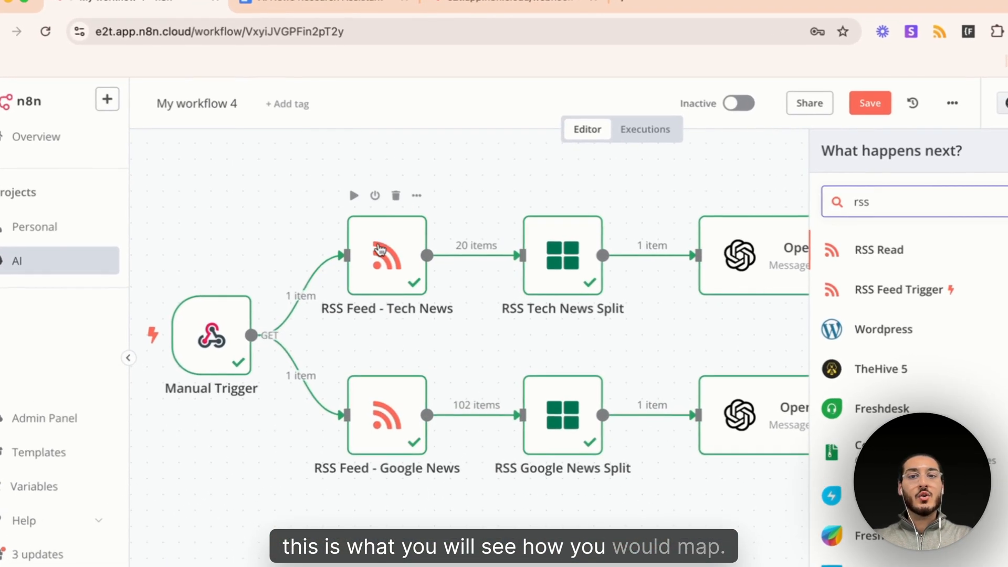
- Inspect the feed URLs configured in the RSS Feed - Tech News and RSS Feed - Google News nodes
double_click(381, 250)
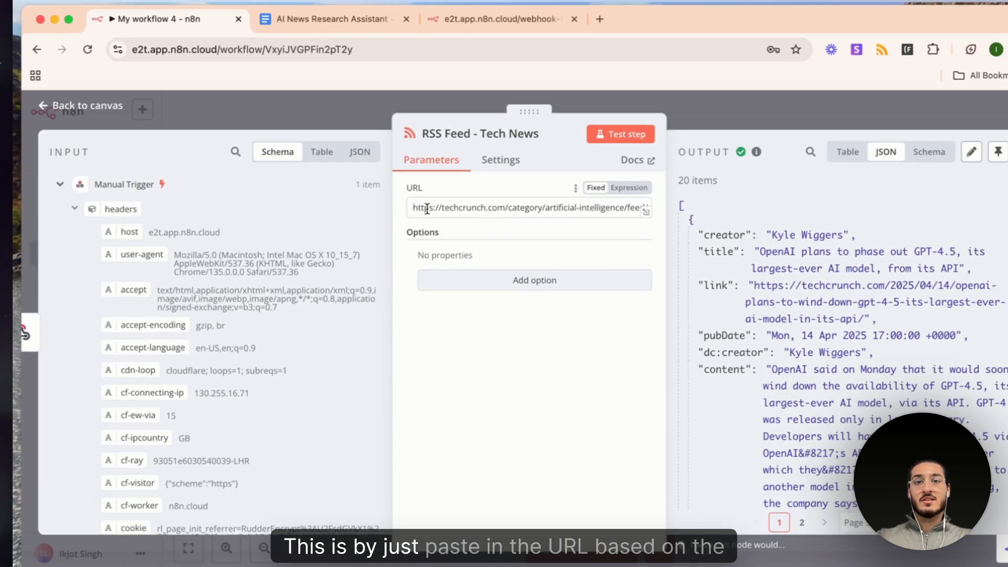
triple_click(427, 209)
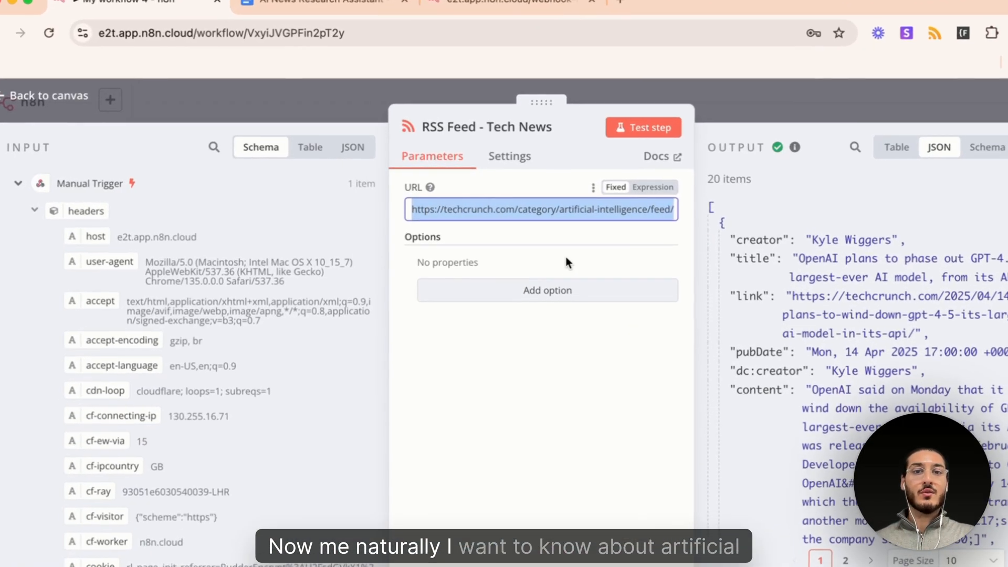
click(538, 205)
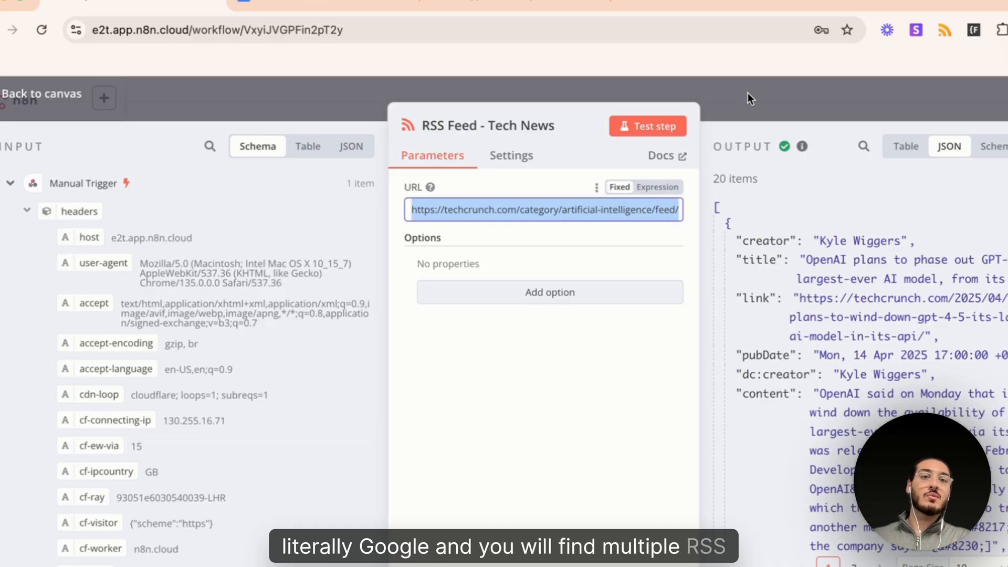
click(761, 98)
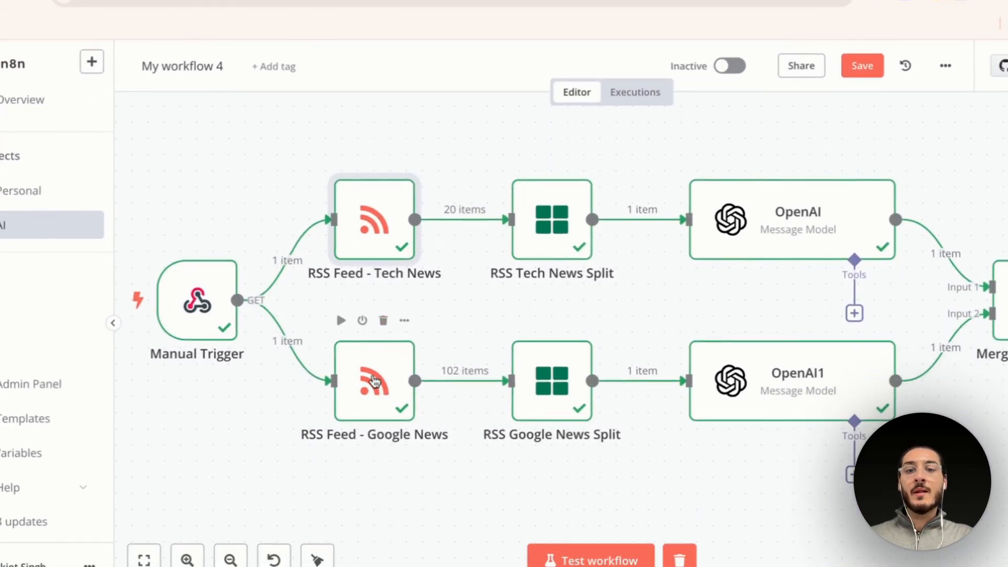
double_click(374, 379)
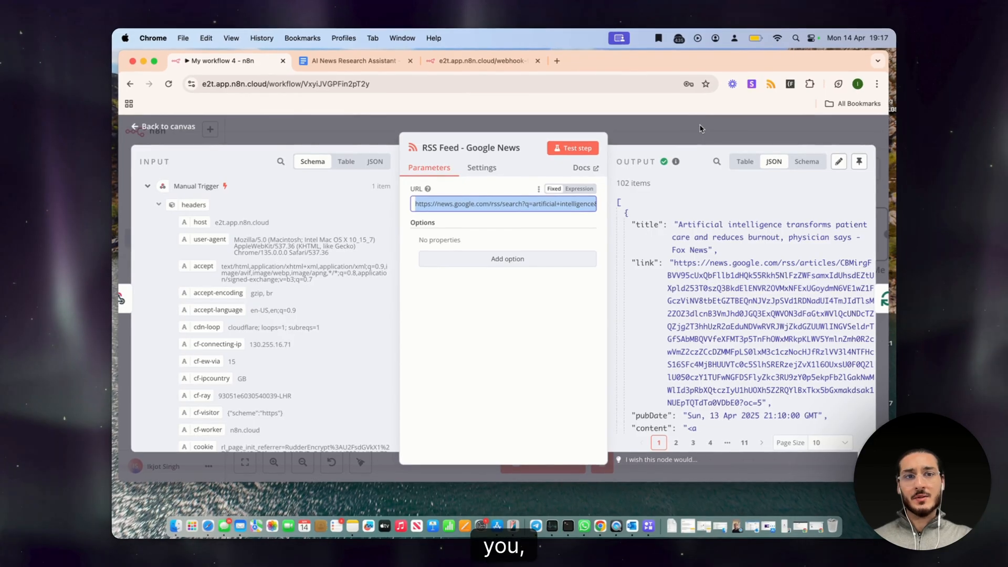
click(699, 129)
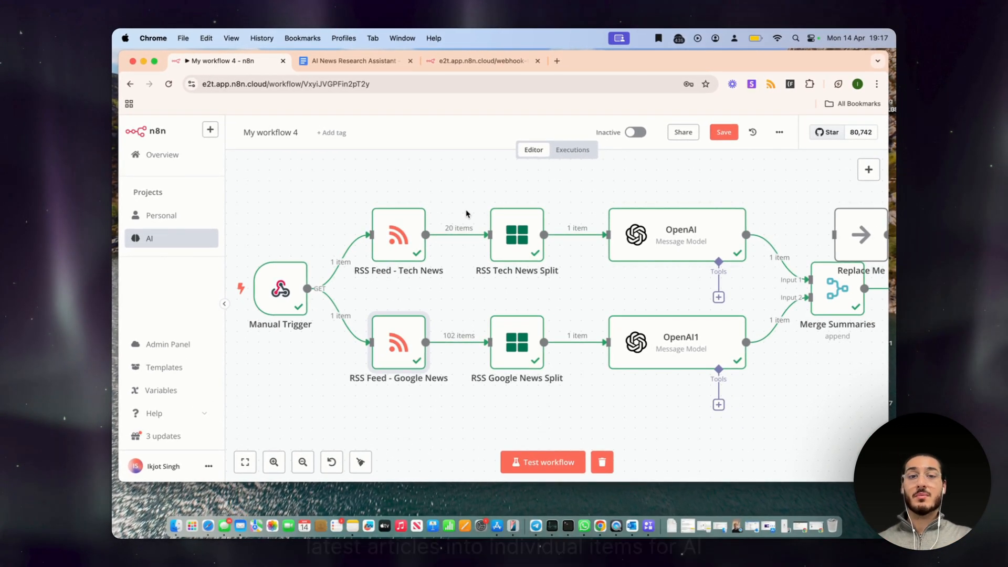
- Try a batch size of 3 in the RSS Tech News Split node and set it back to 1
double_click(517, 237)
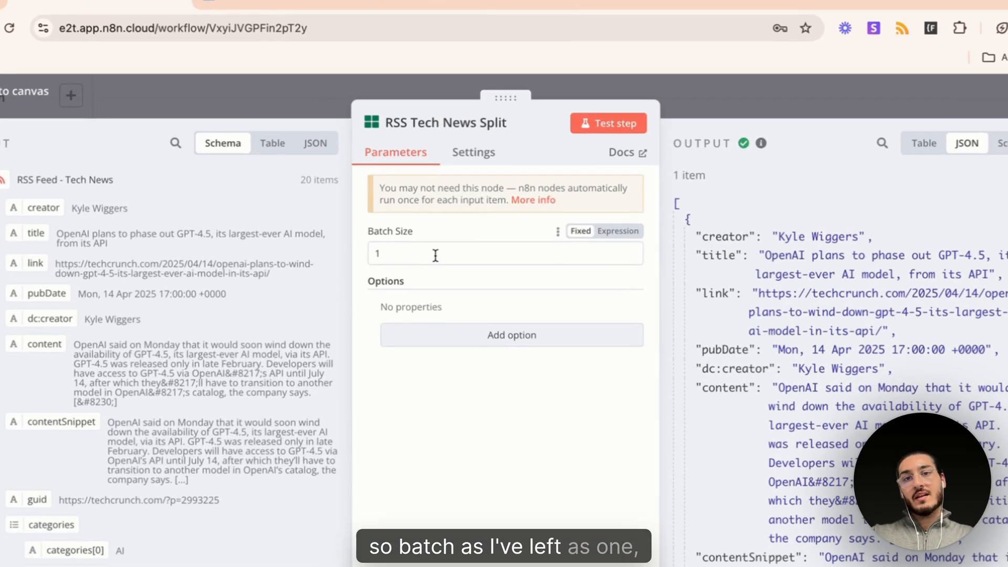
click(435, 256)
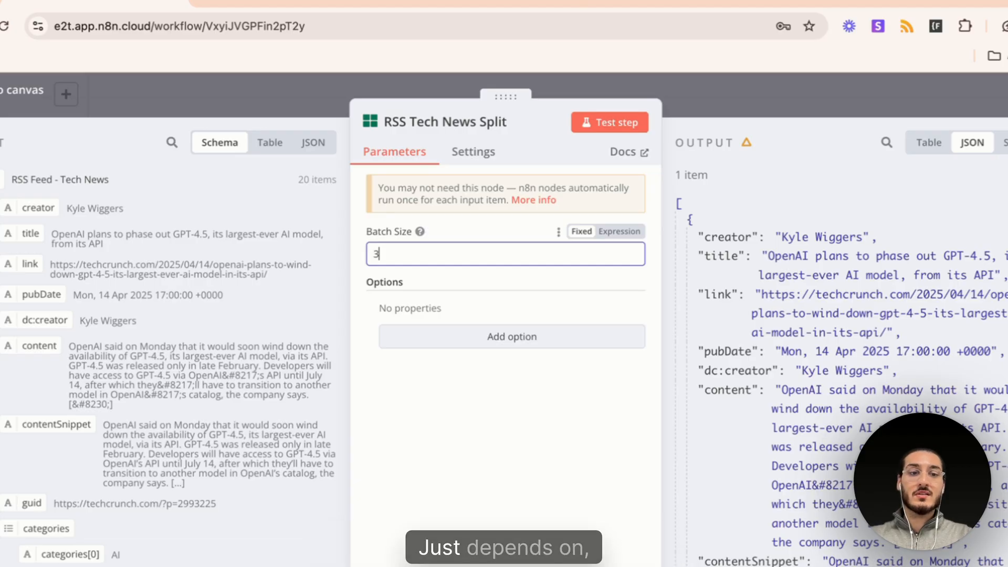
key(BackSpace)
text(1)
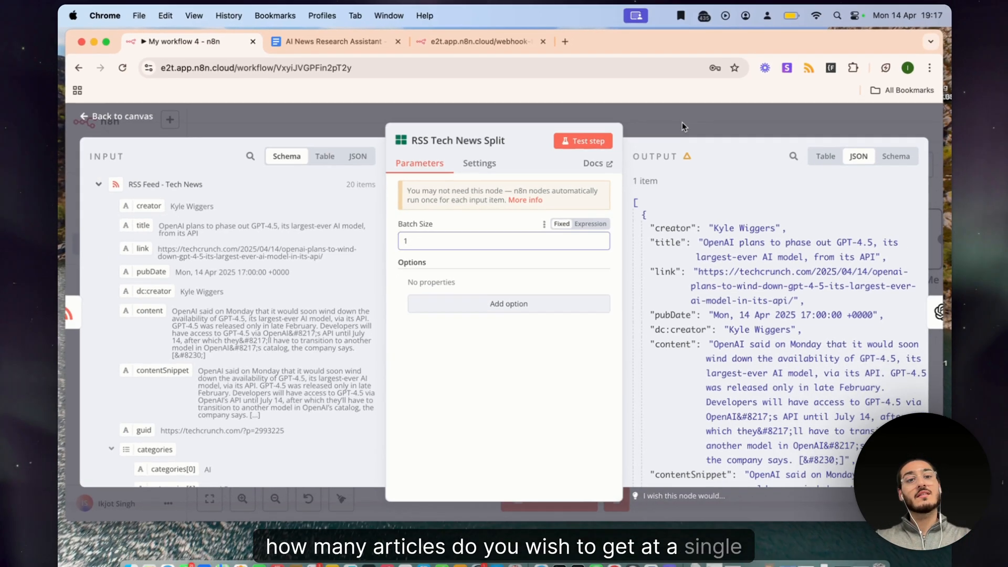
click(740, 98)
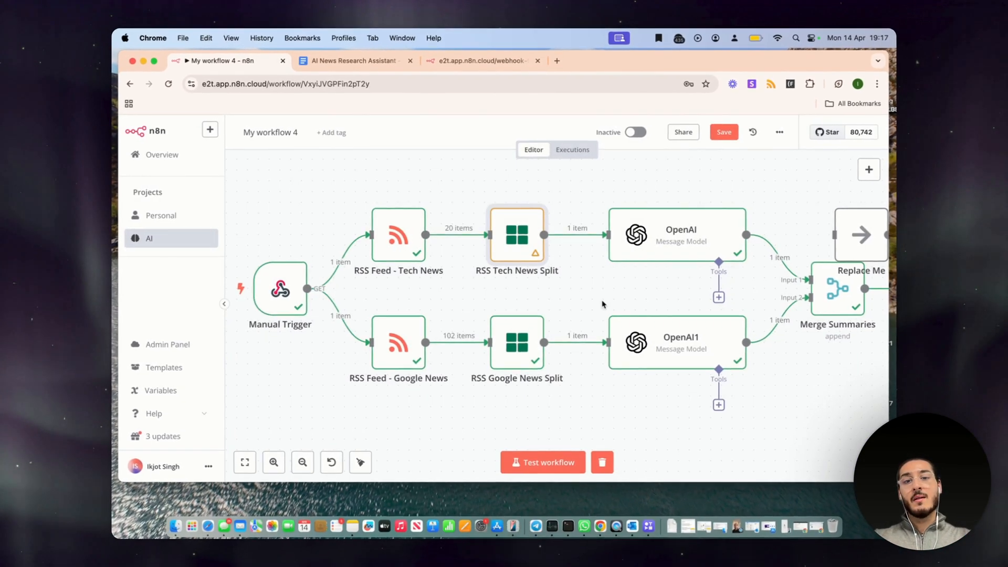
- Highlight the two OpenAI message nodes together to examine their place in the workflow, and clear the selection
scroll(567, 315, right, 2)
drag(516, 187, 736, 407)
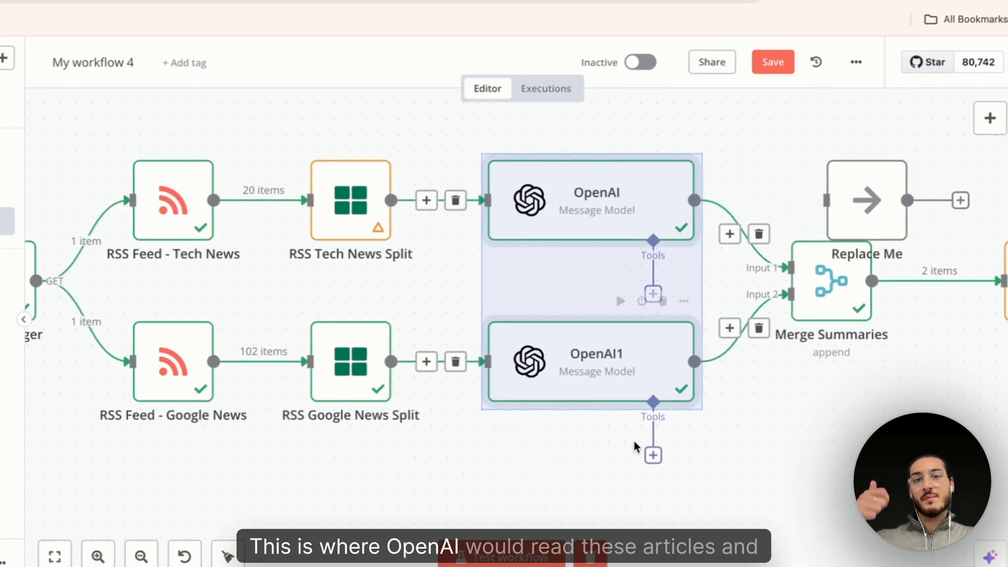
click(580, 445)
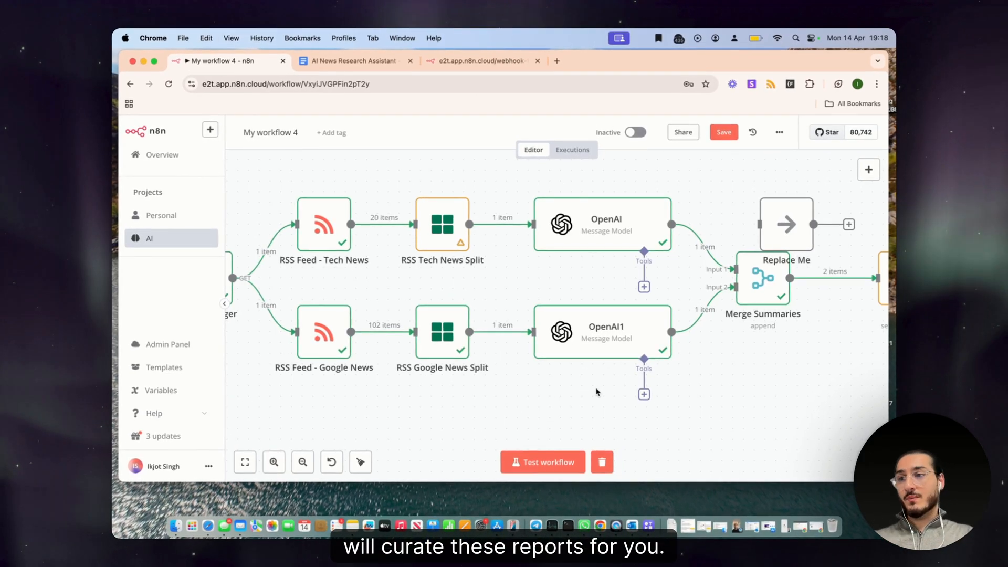
- Delete the Replace Me placeholder node and select the Merge Summaries node
scroll(597, 391, right, 5)
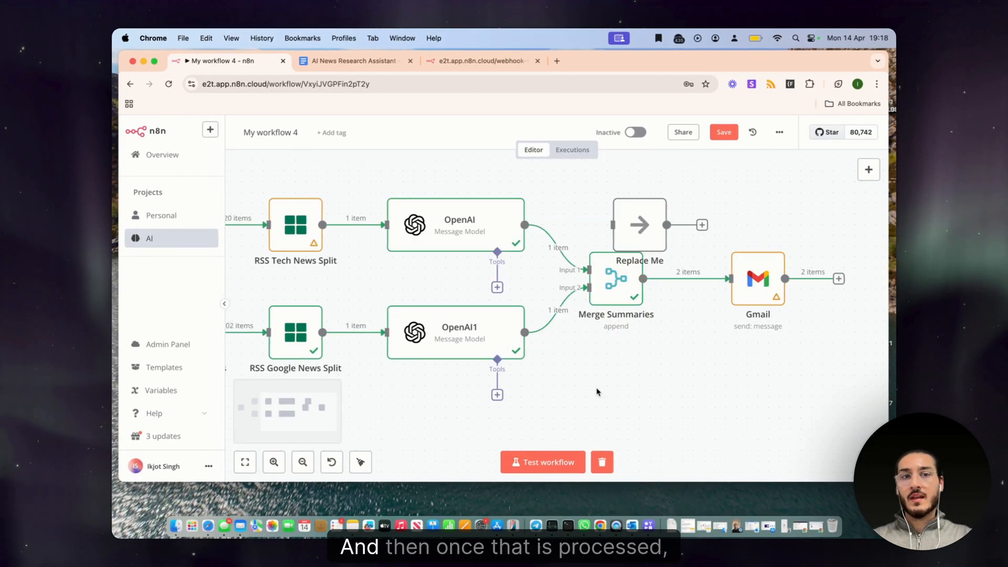
click(639, 186)
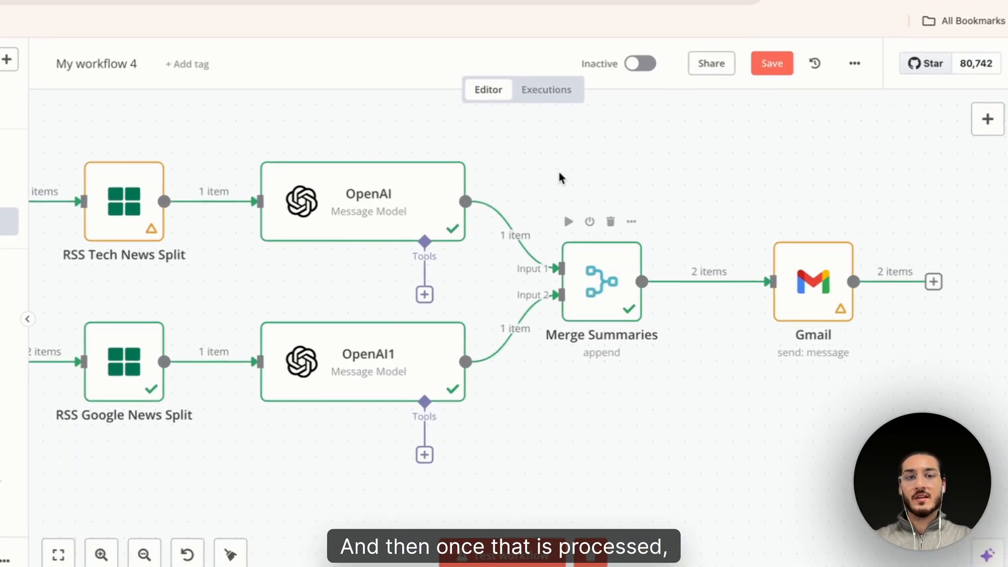
drag(535, 165, 615, 261)
drag(665, 348, 665, 349)
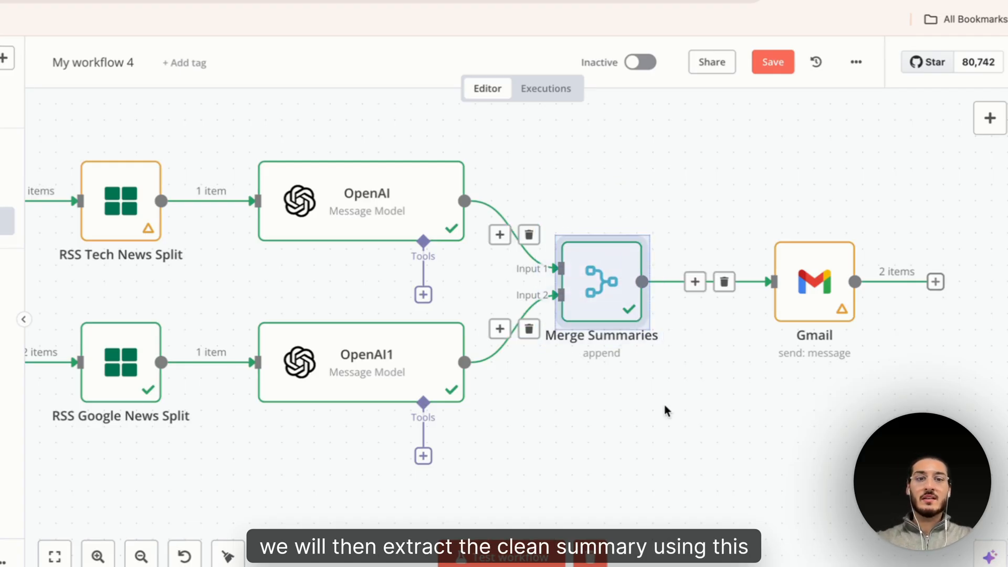
scroll(663, 405, right, 3)
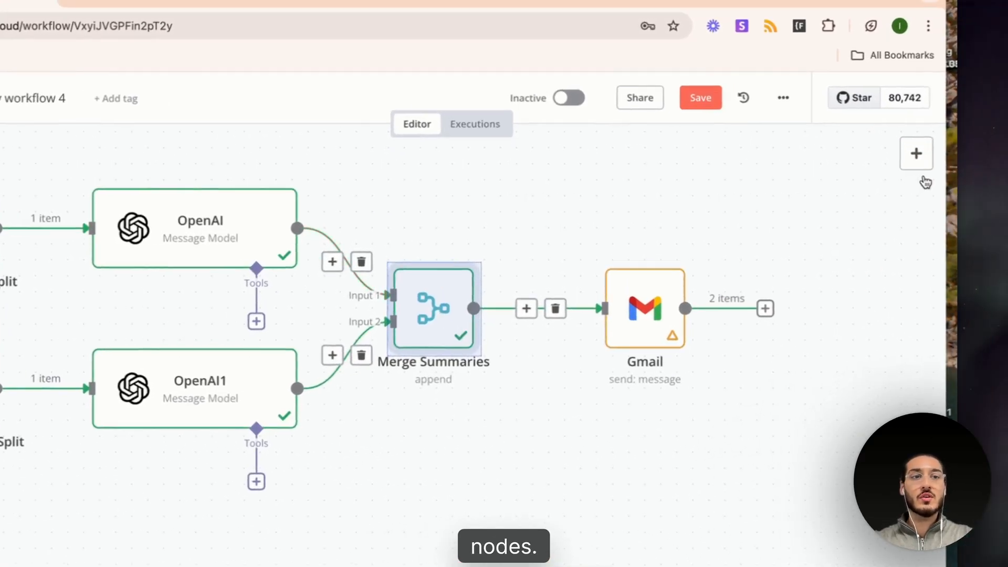
- Search the available nodes for open and look through the OpenAI node's list of actions
click(855, 159)
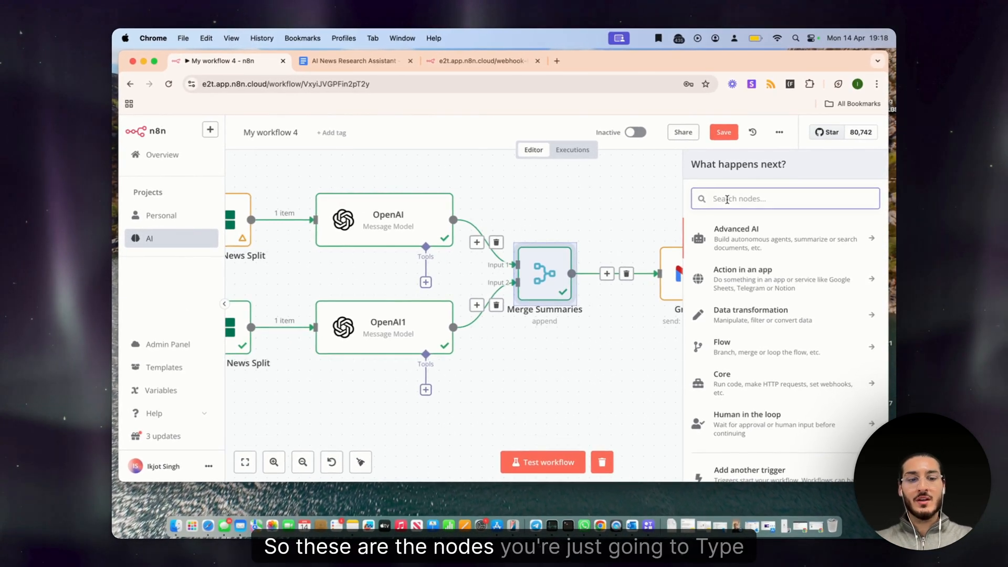
text(open)
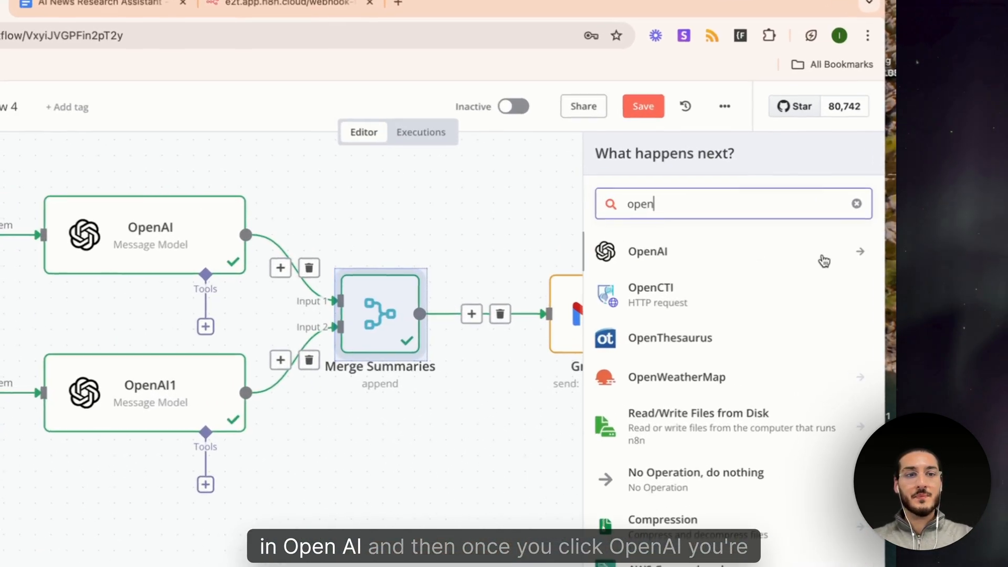
click(825, 265)
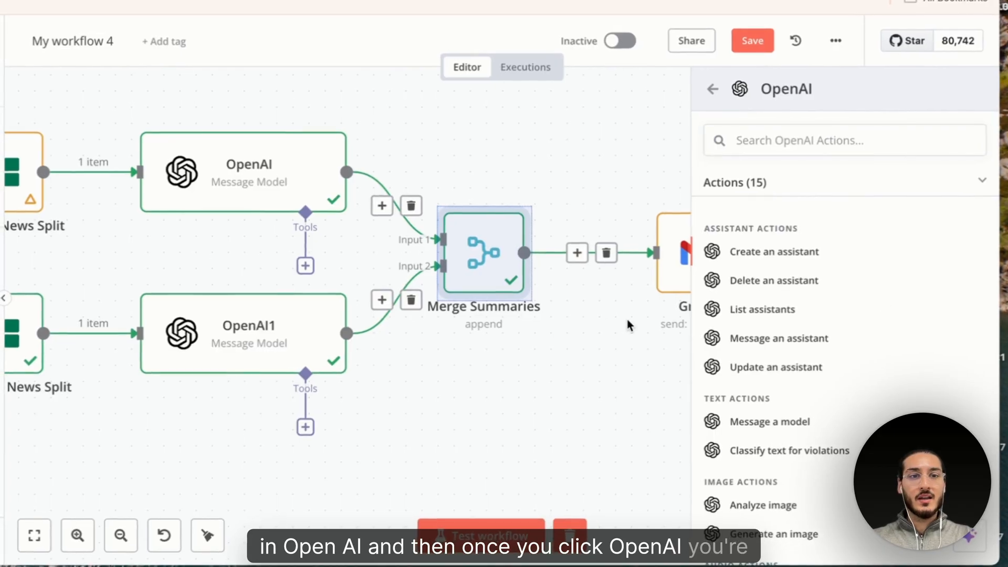
scroll(747, 361, down, 2)
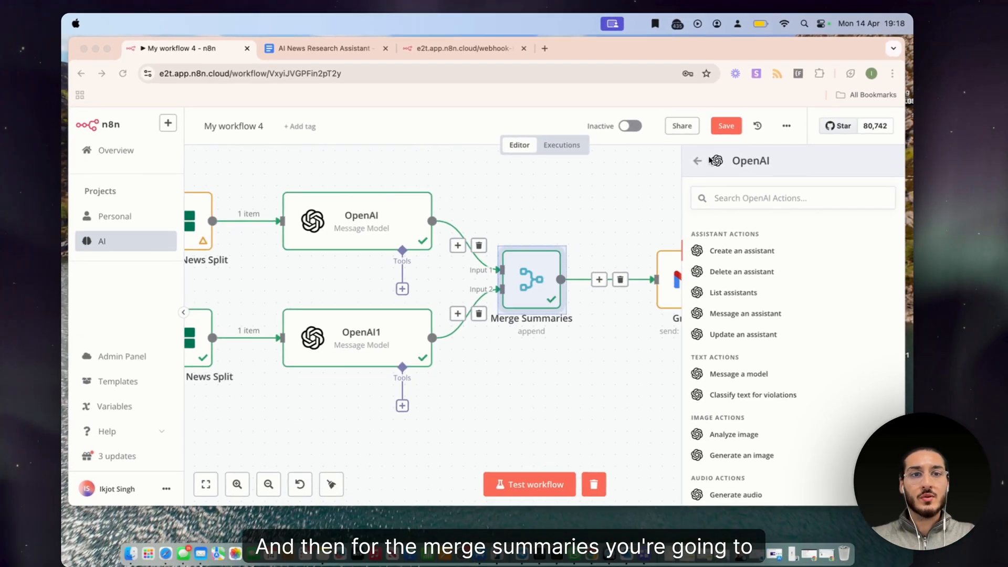
- Search the available nodes for merge and add a Merge node to the workflow with its default settings
click(697, 144)
double_click(825, 199)
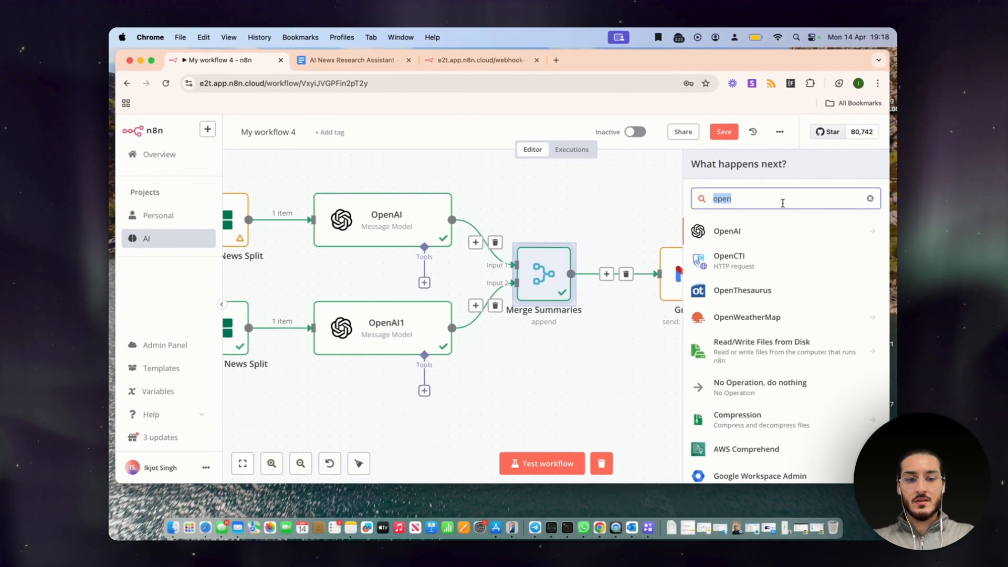
text(merger)
key(BackSpace)
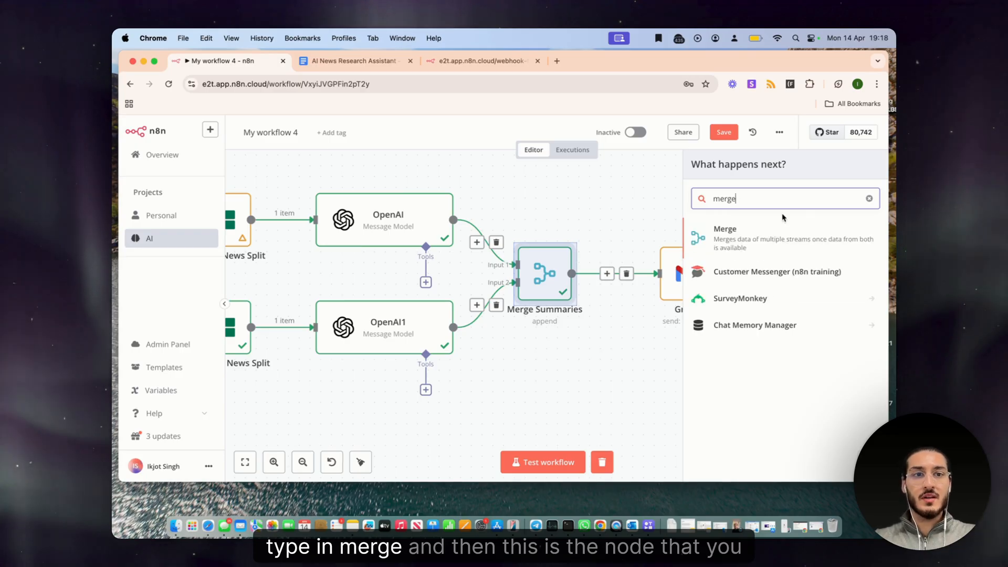
click(770, 242)
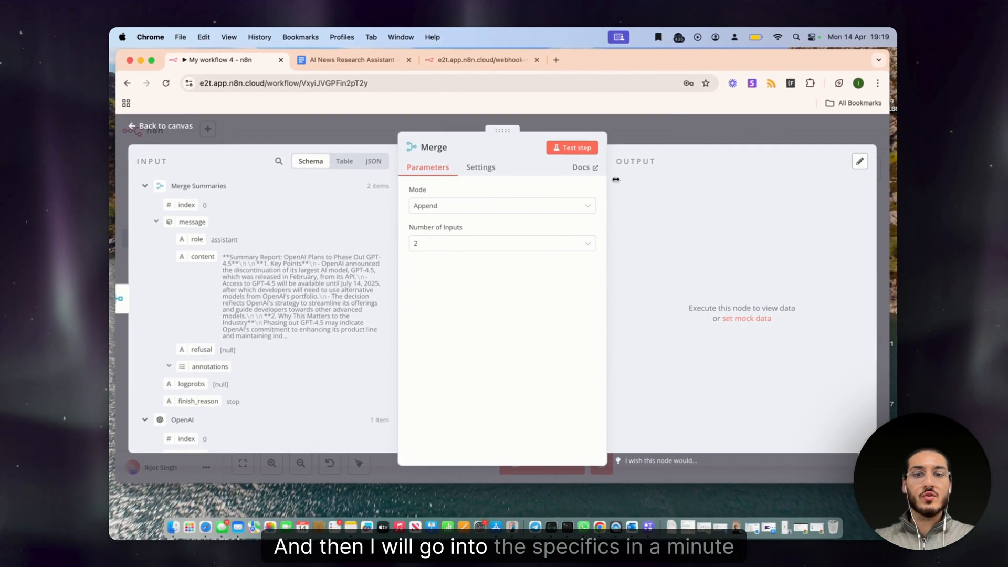
click(702, 136)
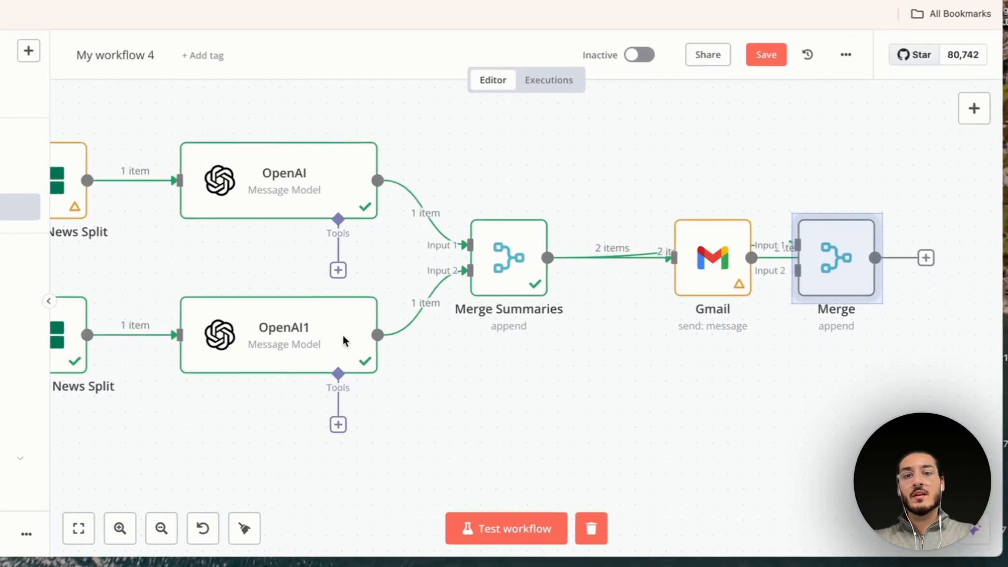
- Open the settings of the OpenAI node fed by RSS Tech News Split and begin creating a new OpenAI credential
double_click(342, 225)
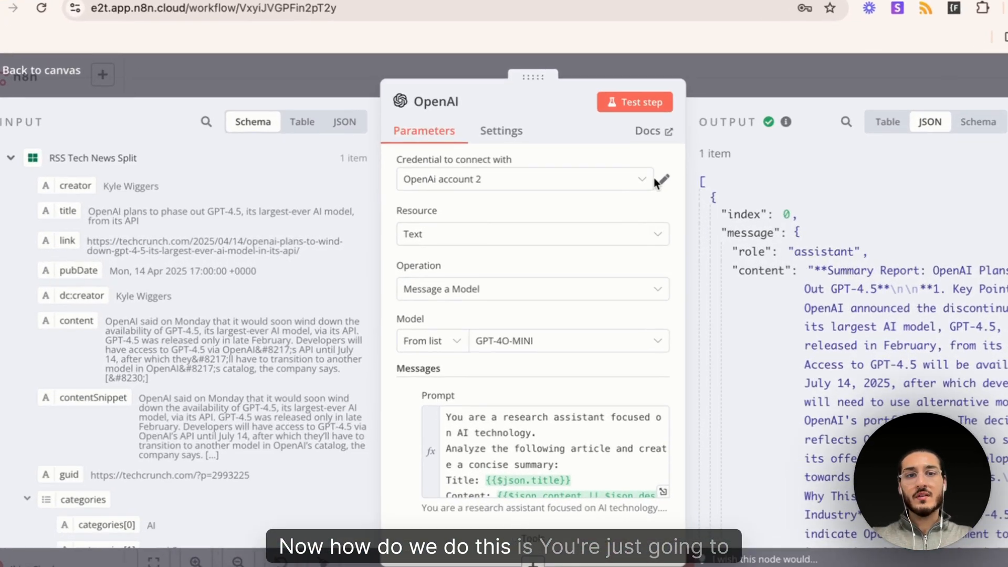
click(473, 200)
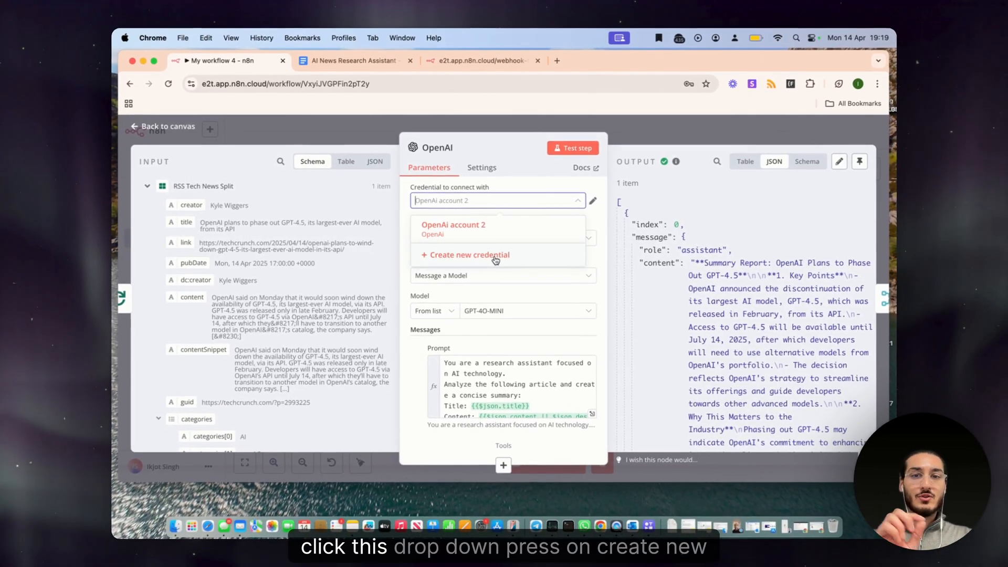
click(495, 260)
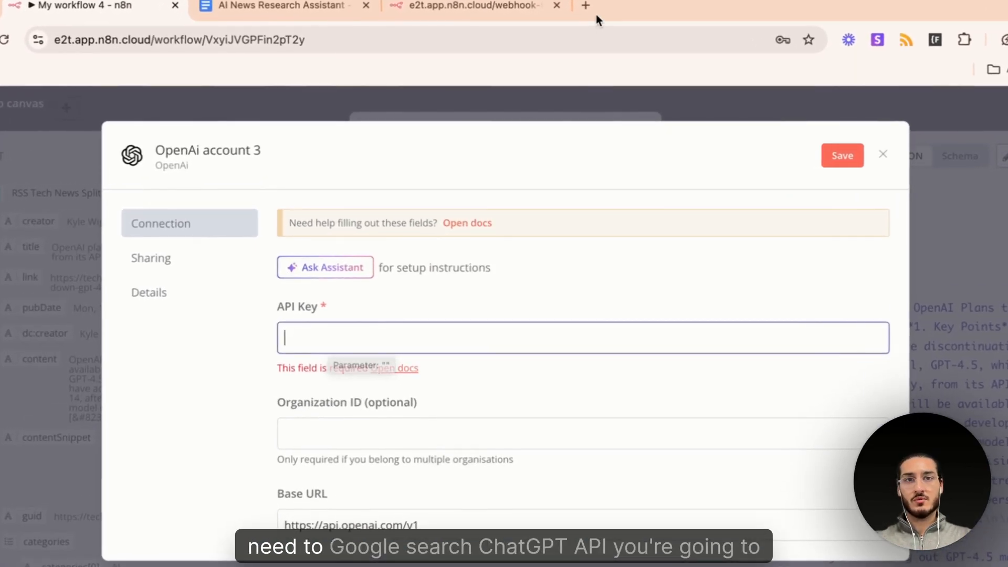
- Search the web for chatgpt api in a new browser tab, open OpenAI's API Platform page and enter the API platform's developer site
click(586, 6)
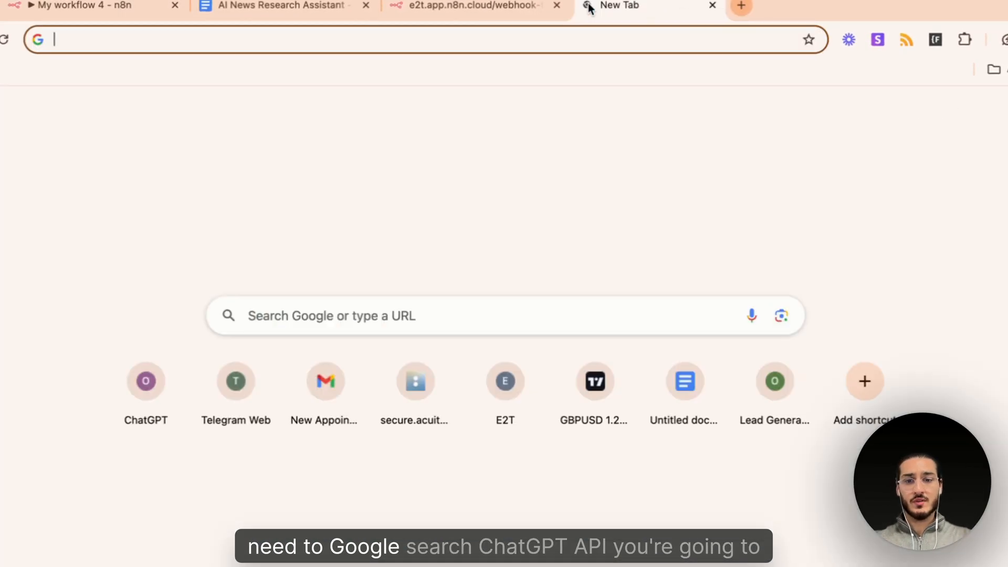
text(chatgpt ap)
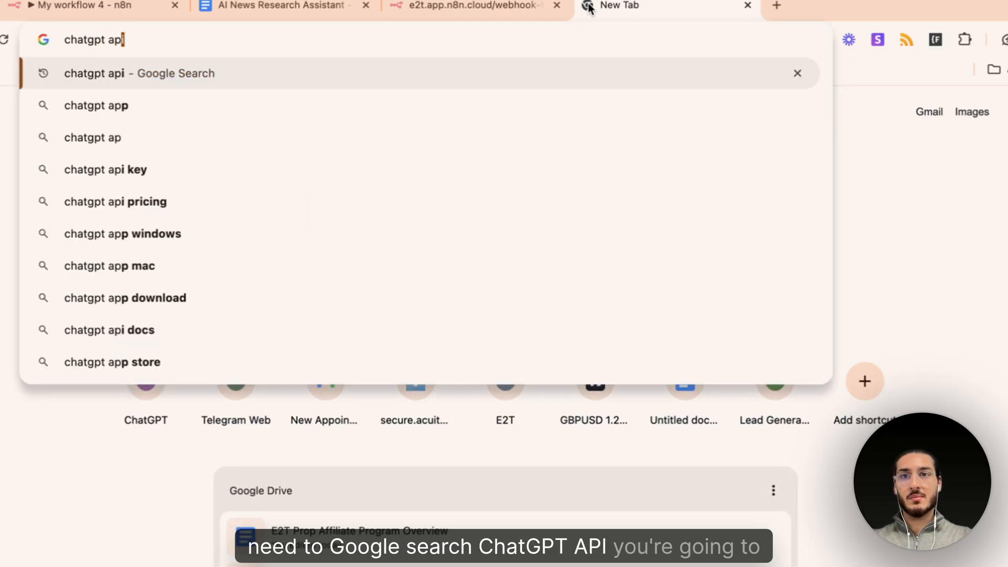
text(i)
key(Return)
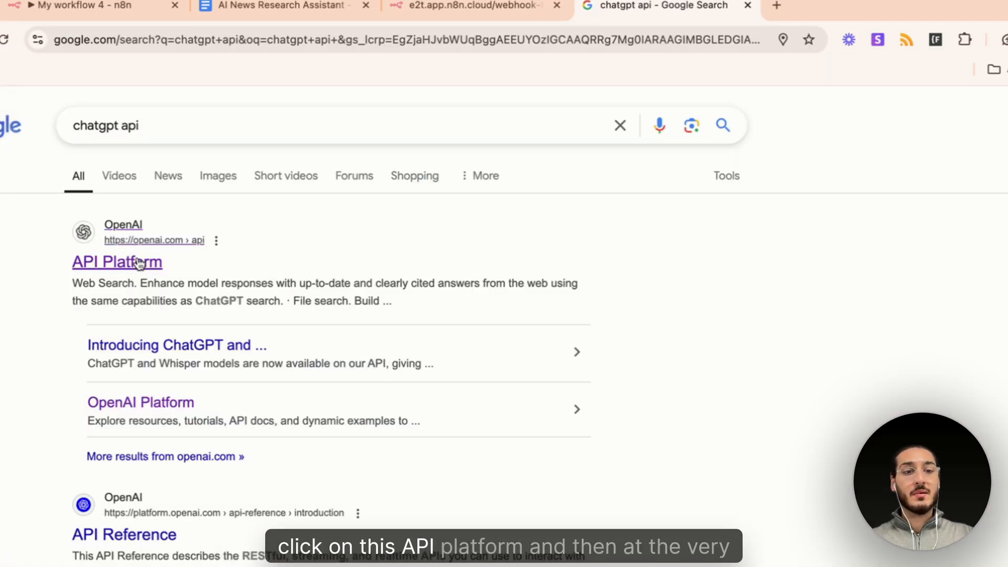
click(140, 263)
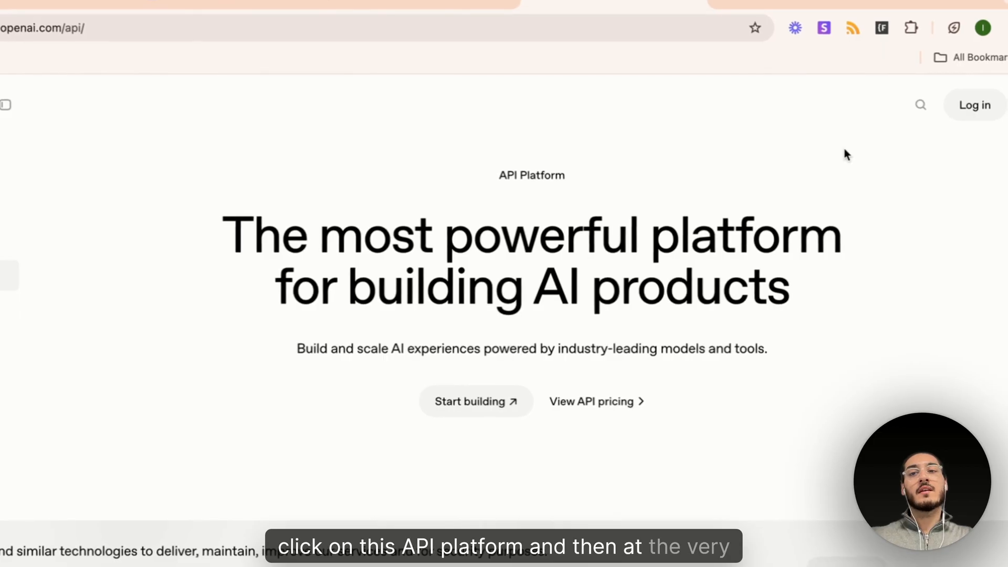
mouse_move(977, 111)
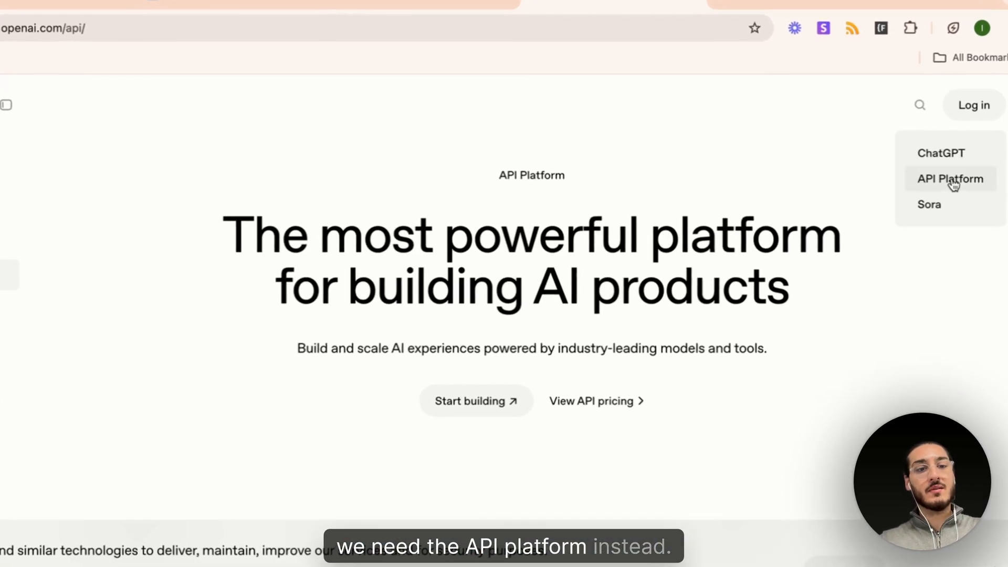
click(952, 180)
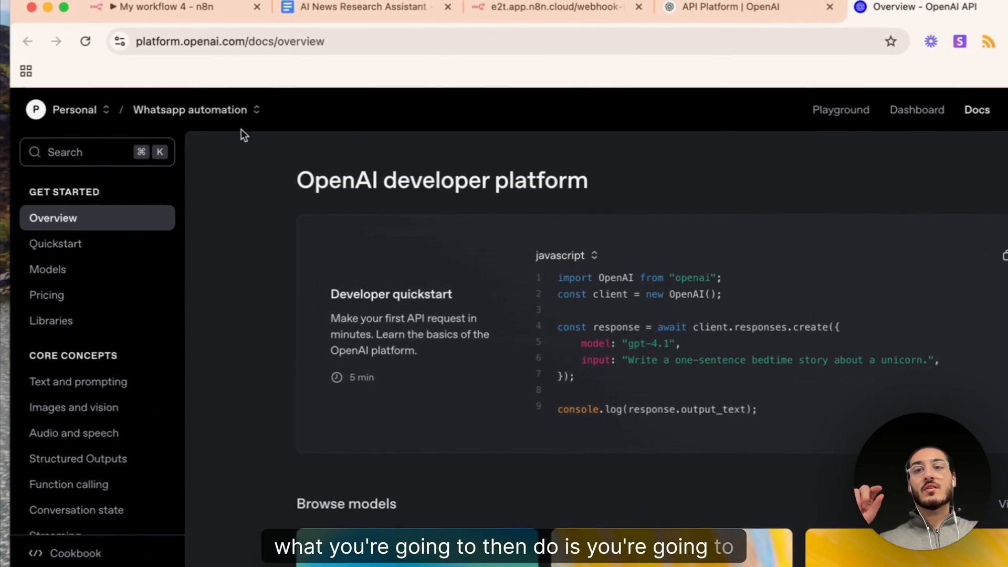
- Go to the OpenAI project management settings and open the organization's API keys page
click(242, 112)
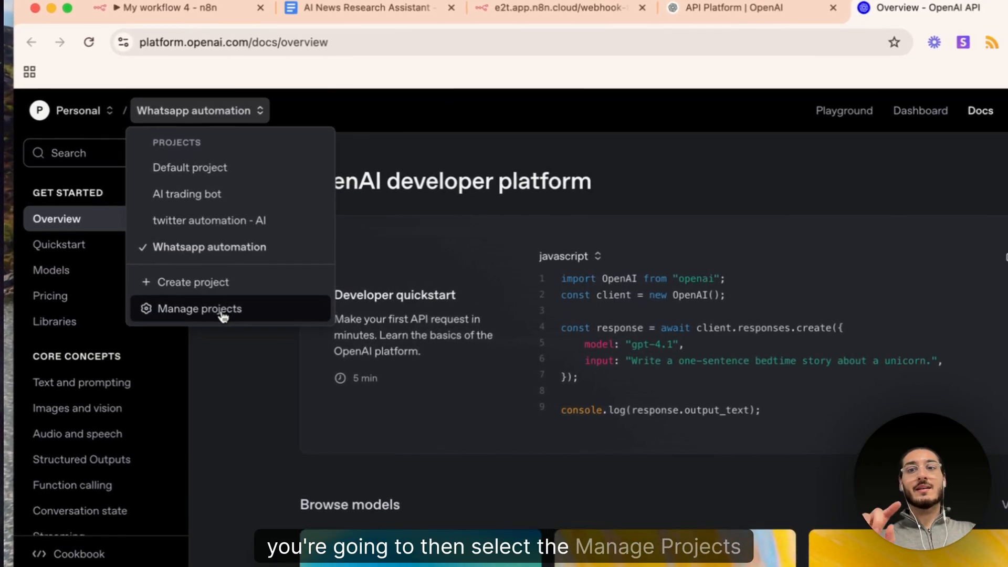
click(223, 313)
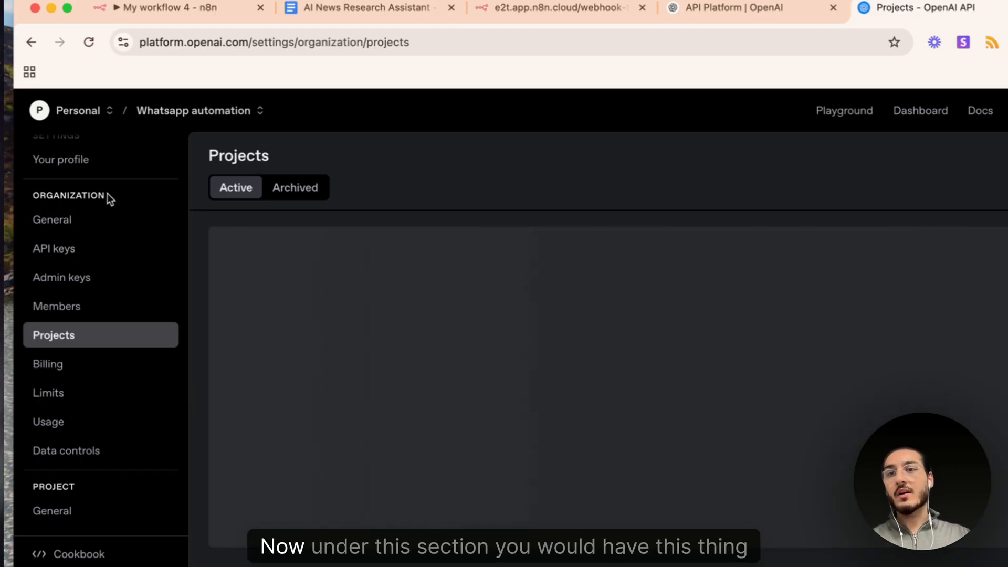
click(66, 253)
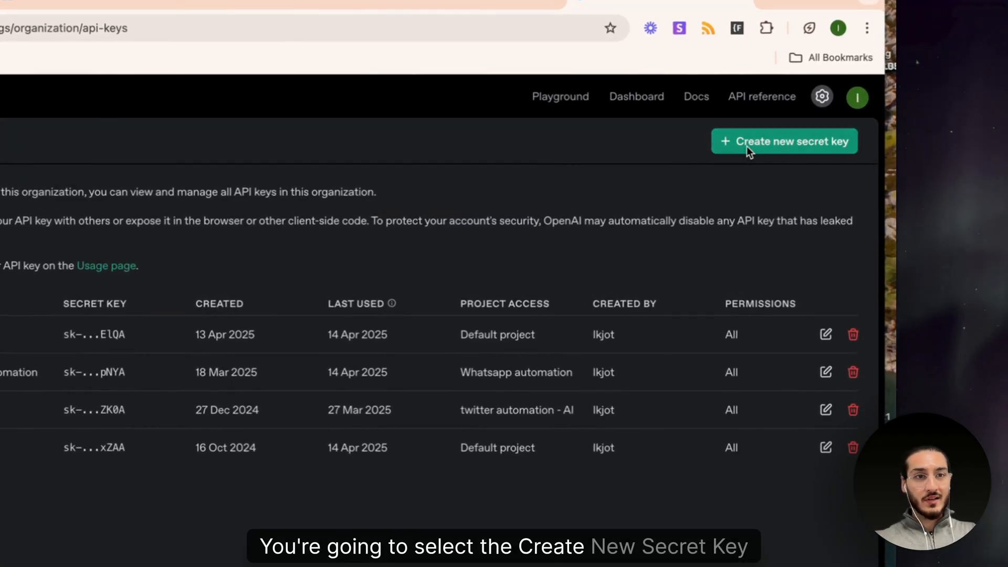
- Begin a new secret key on the API keys page and name it paddy
click(747, 145)
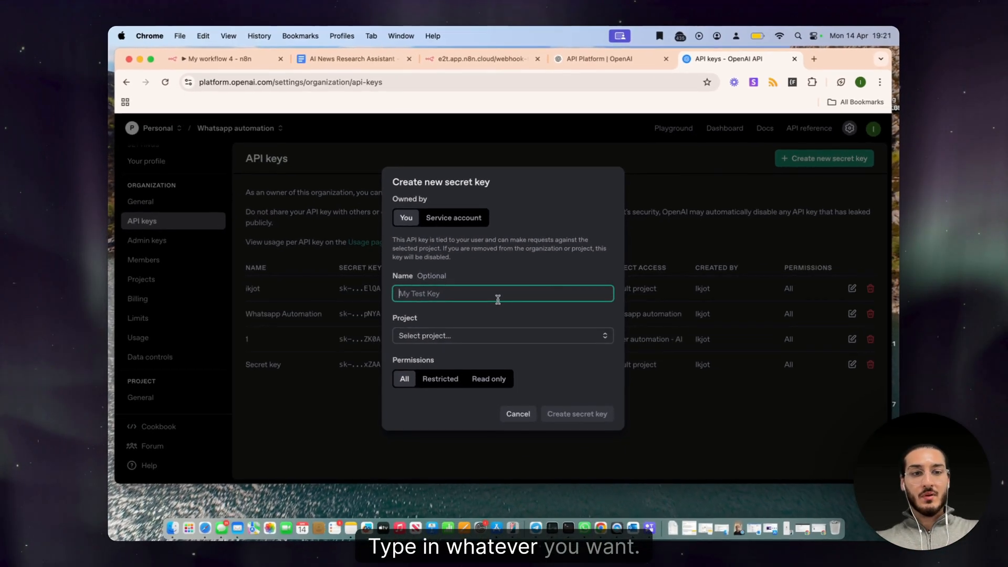
text(h)
key(BackSpace)
text(paddy)
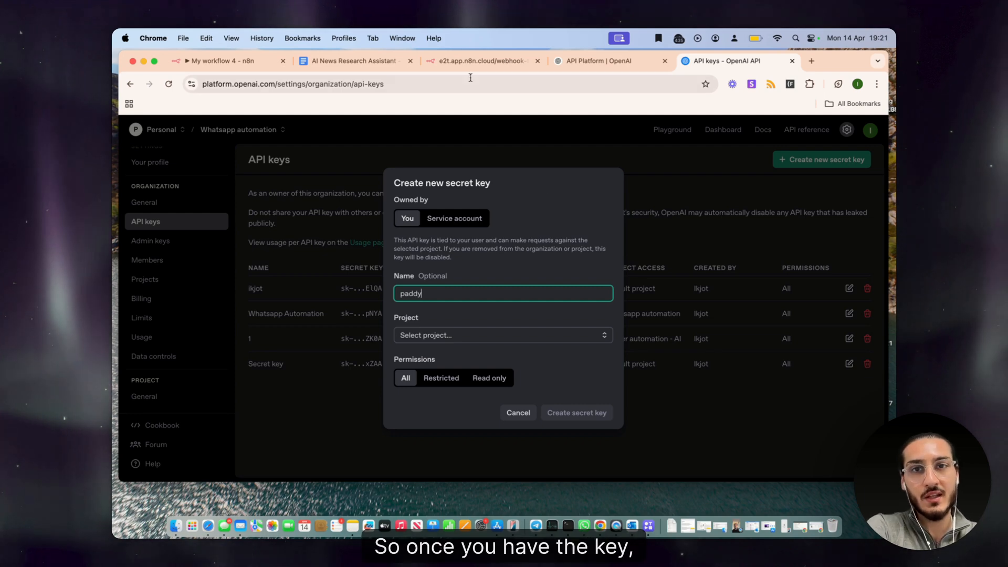
- Return to the n8n workflow tab and close the new OpenAI credential form without saving it
click(480, 61)
click(247, 61)
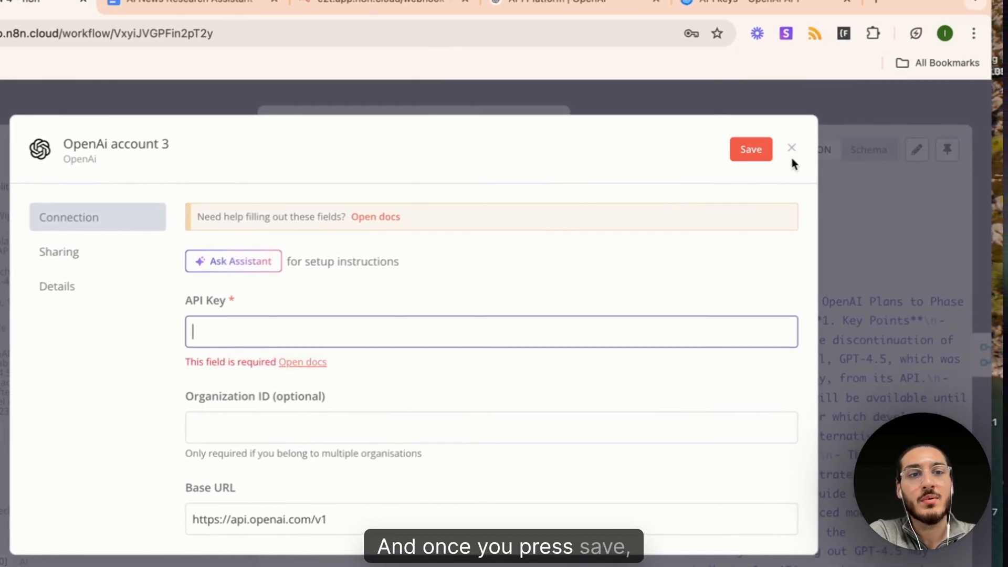
click(791, 151)
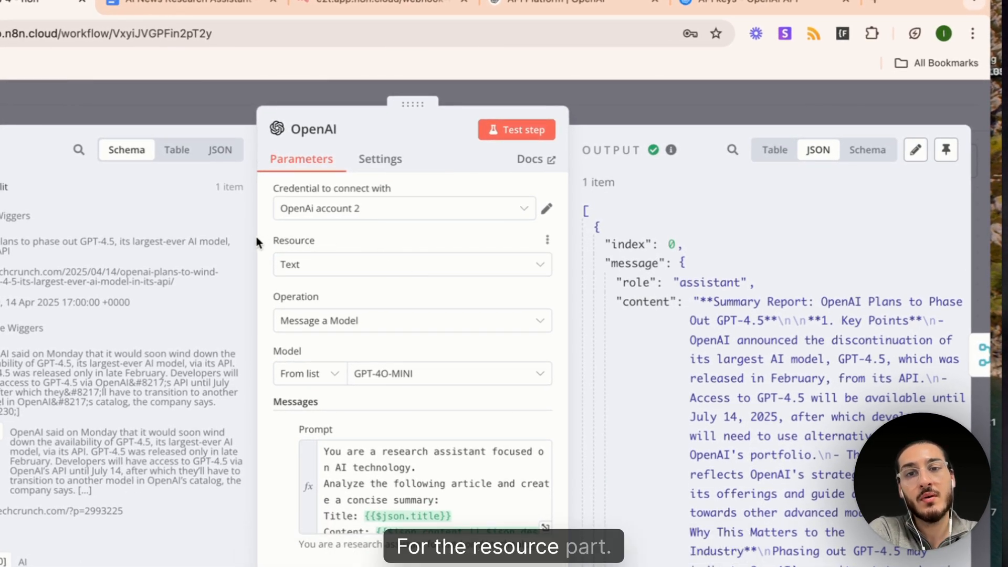
- Choose the Text resource and the Message a Model operation for the OpenAI node, keeping GPT-4O-MINI as the model
drag(256, 238, 298, 239)
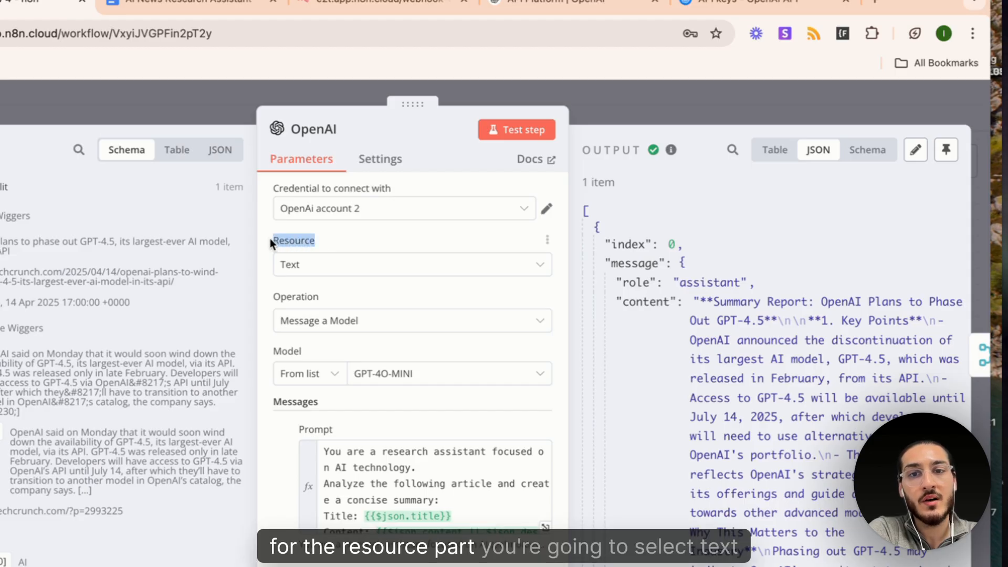
click(409, 264)
click(315, 333)
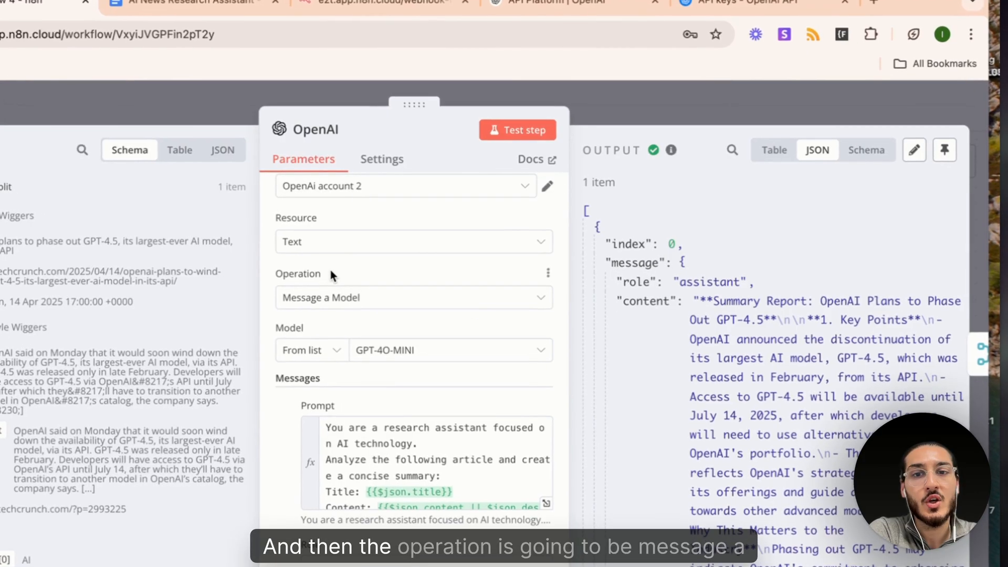
drag(447, 257, 420, 257)
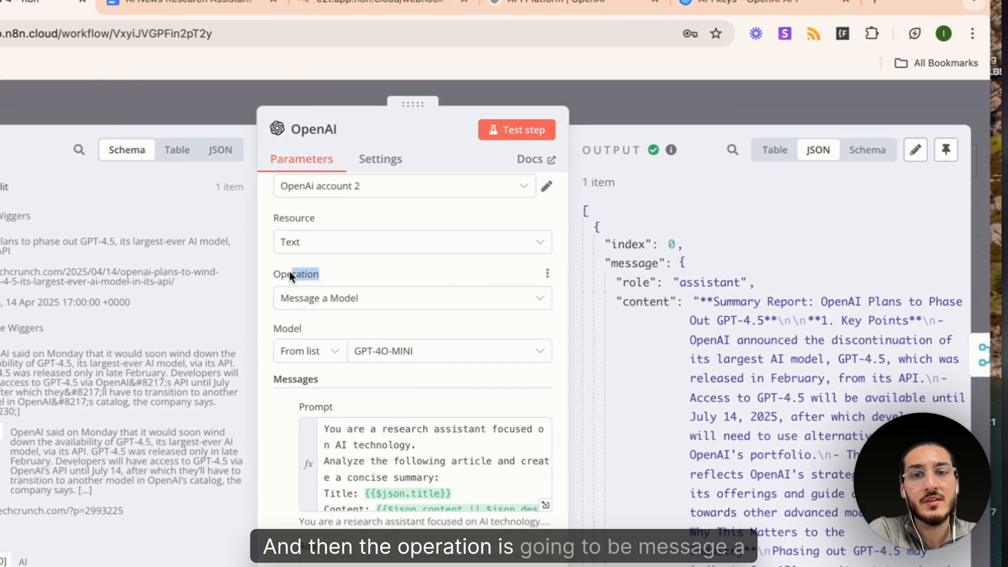
click(377, 297)
click(339, 343)
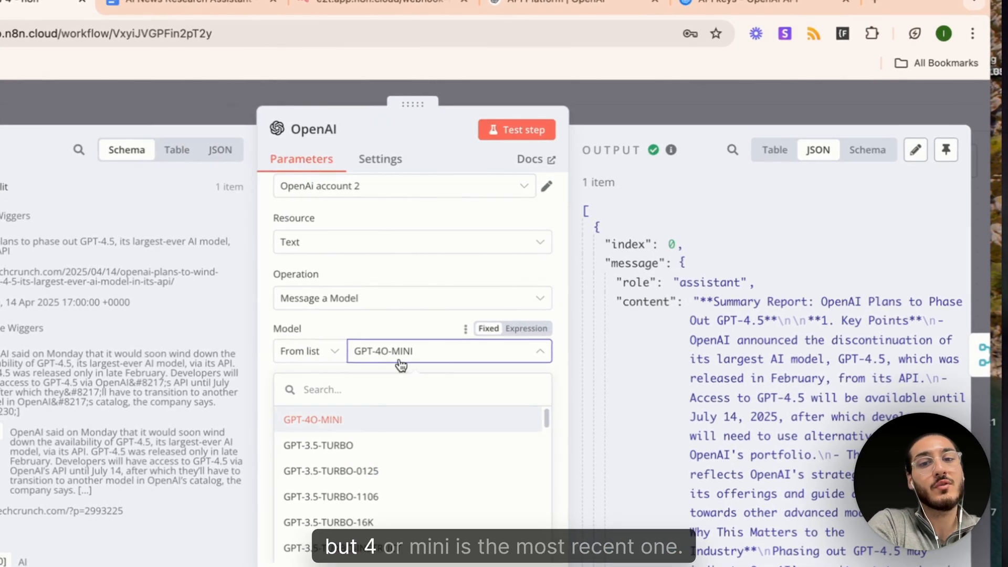
click(411, 328)
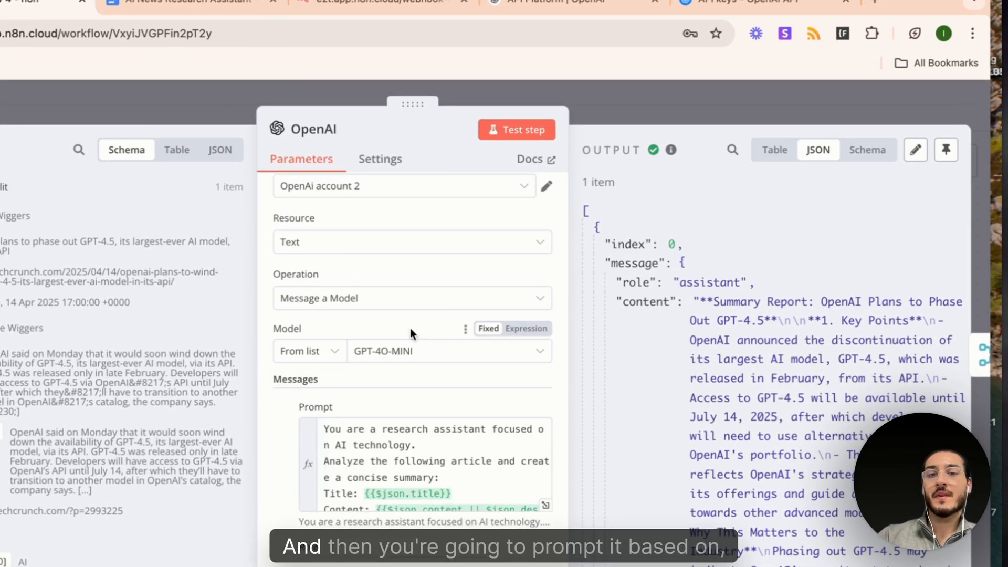
- Read through the OpenAI node's research assistant prompt and check its Fixed or Expression mode
scroll(395, 450, down, 5)
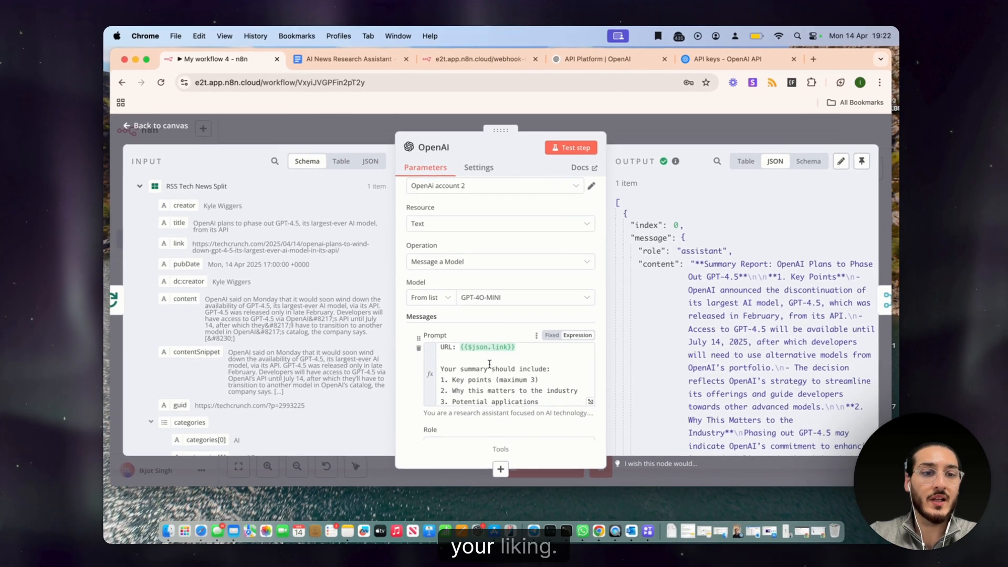
scroll(489, 363, down, 3)
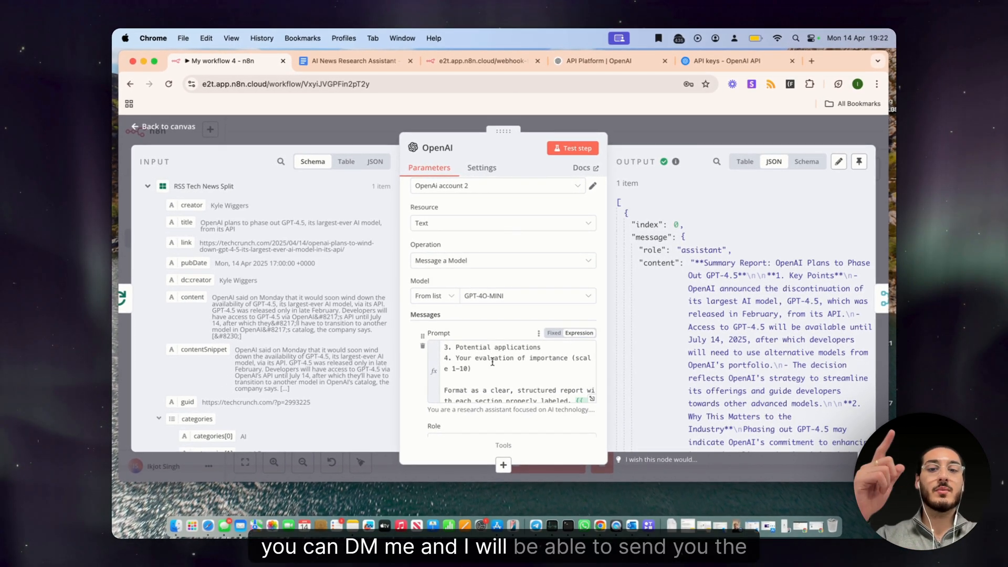
scroll(492, 363, down, 2)
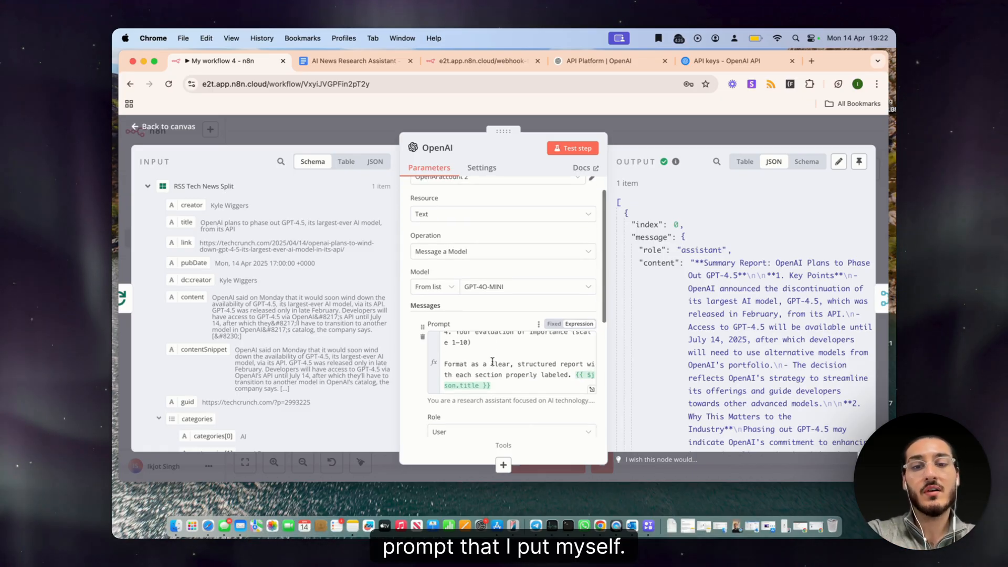
scroll(492, 362, up, 5)
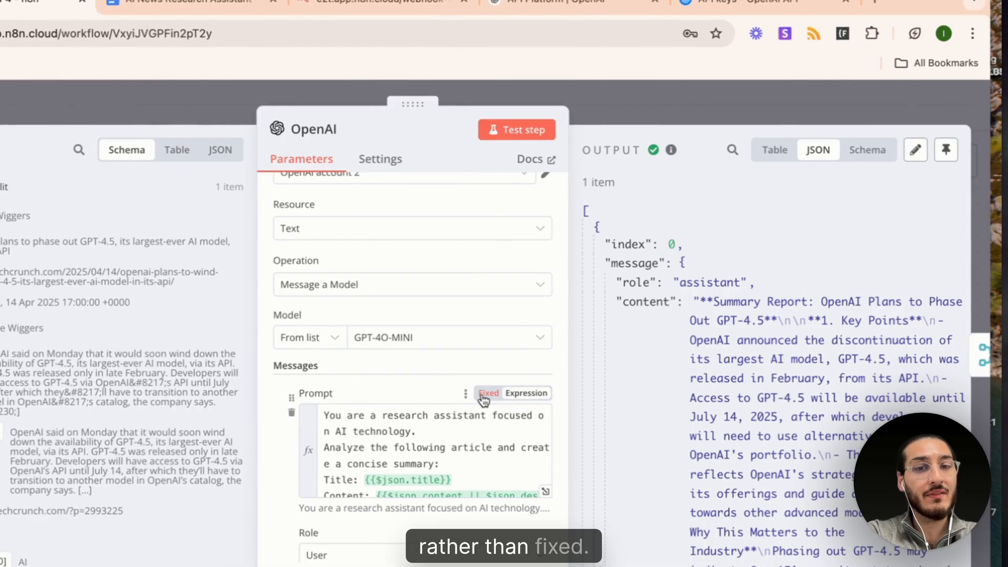
- Try to map the title field from the RSS Tech News Split input into the OpenAI node's prompt
scroll(471, 472, down, 1)
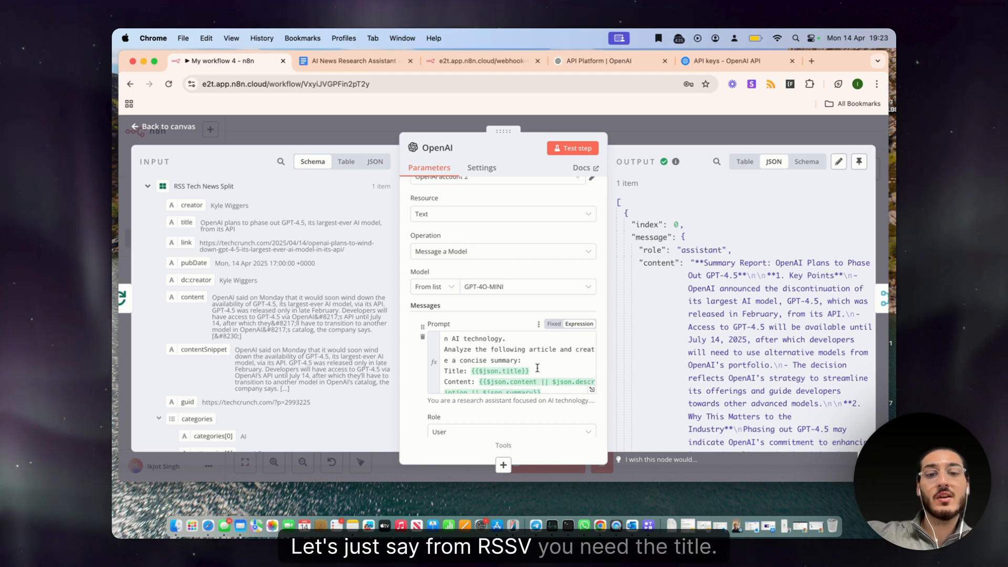
scroll(454, 375, down, 1)
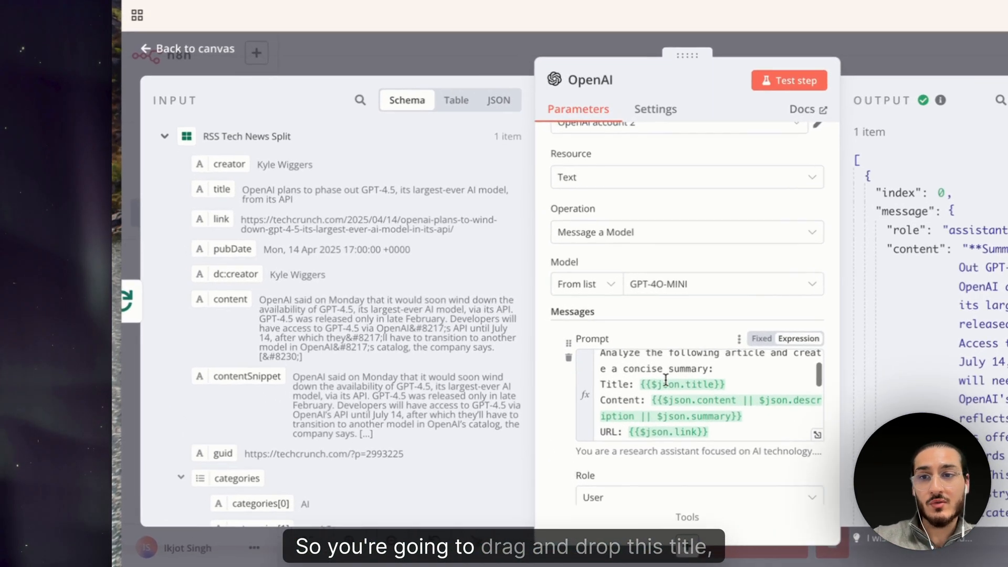
drag(216, 187, 272, 194)
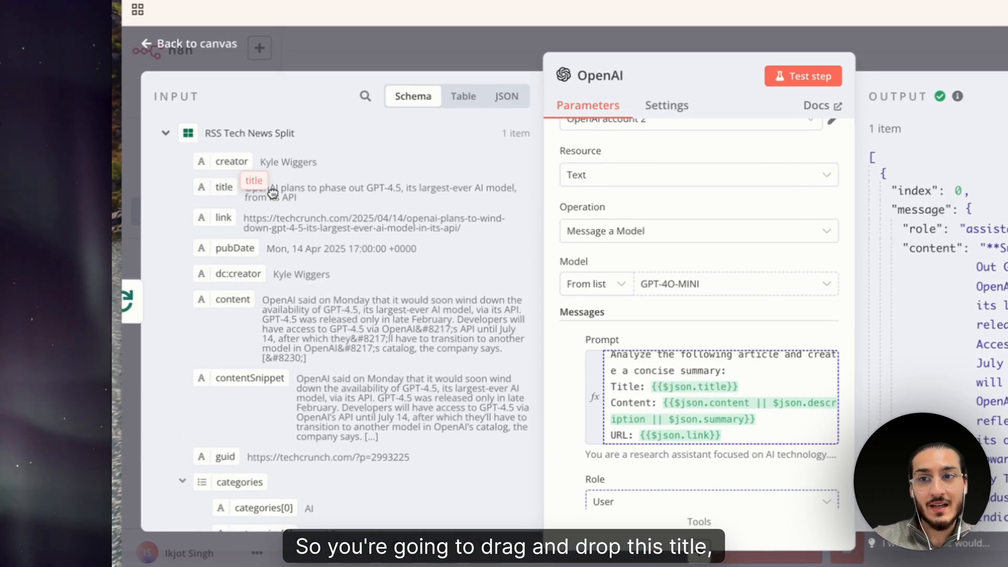
drag(451, 274, 556, 302)
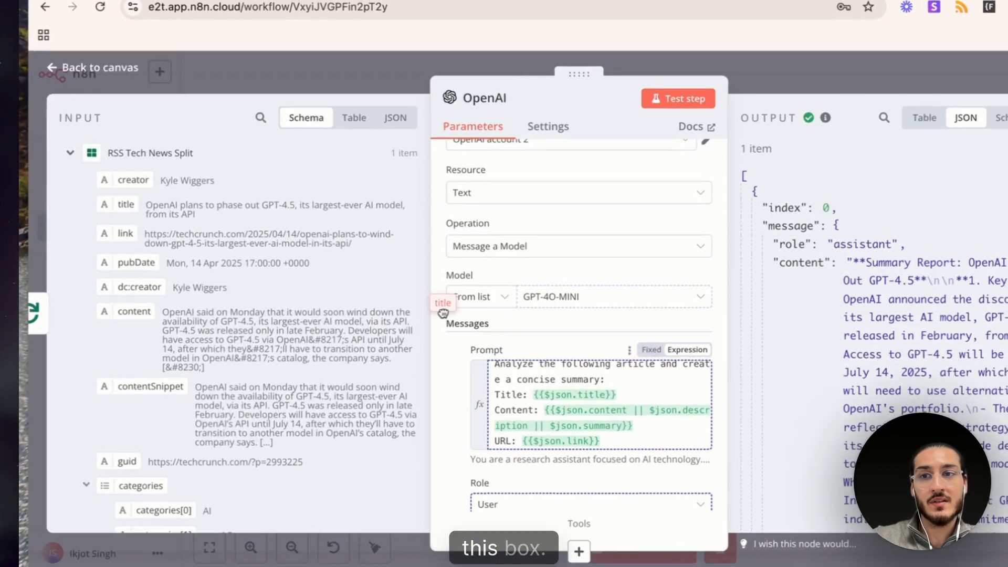
drag(443, 313, 225, 231)
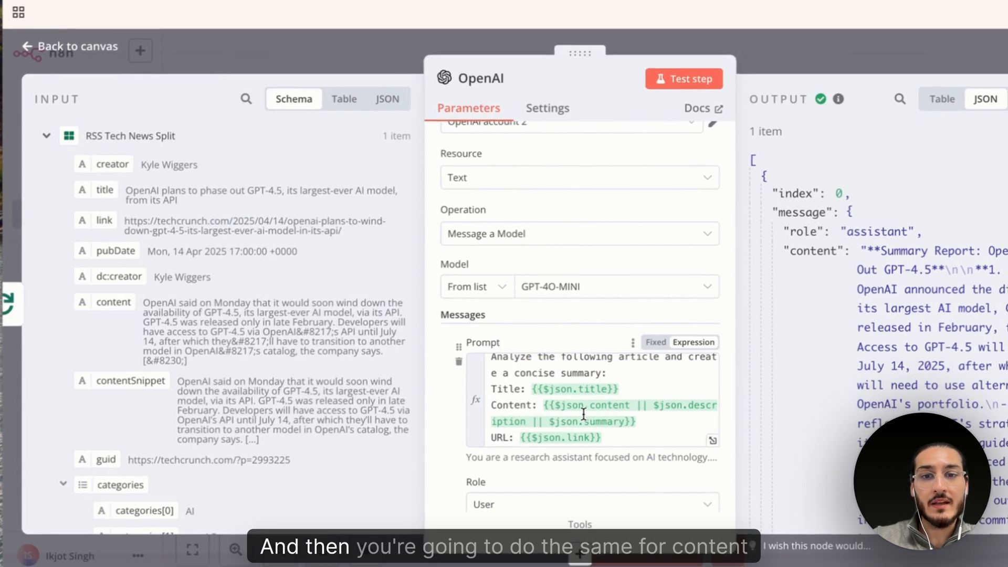
- Close the OpenAI node's settings and select the OpenAI1 node that follows RSS Google News Split on the canvas
scroll(497, 414, down, 1)
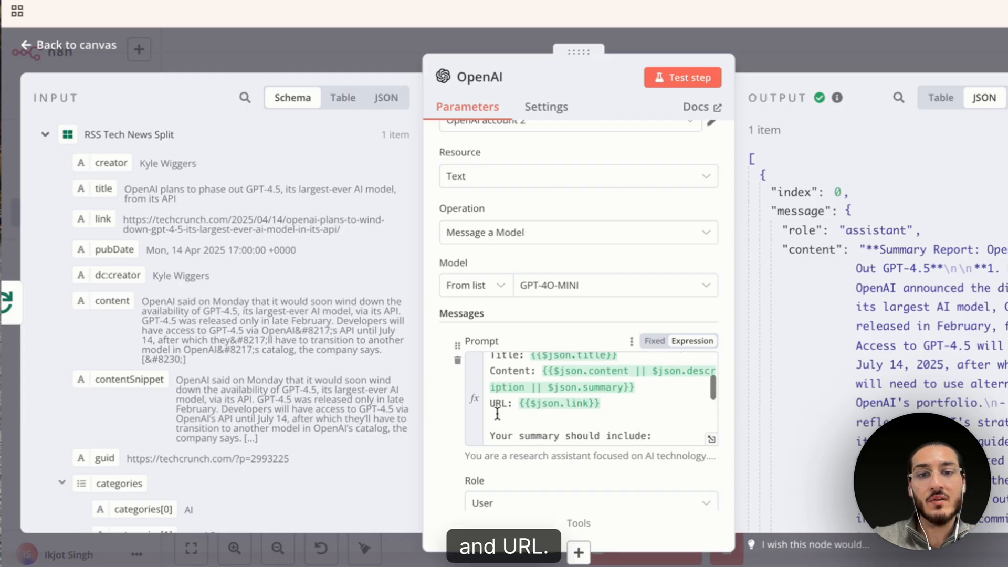
scroll(526, 408, down, 3)
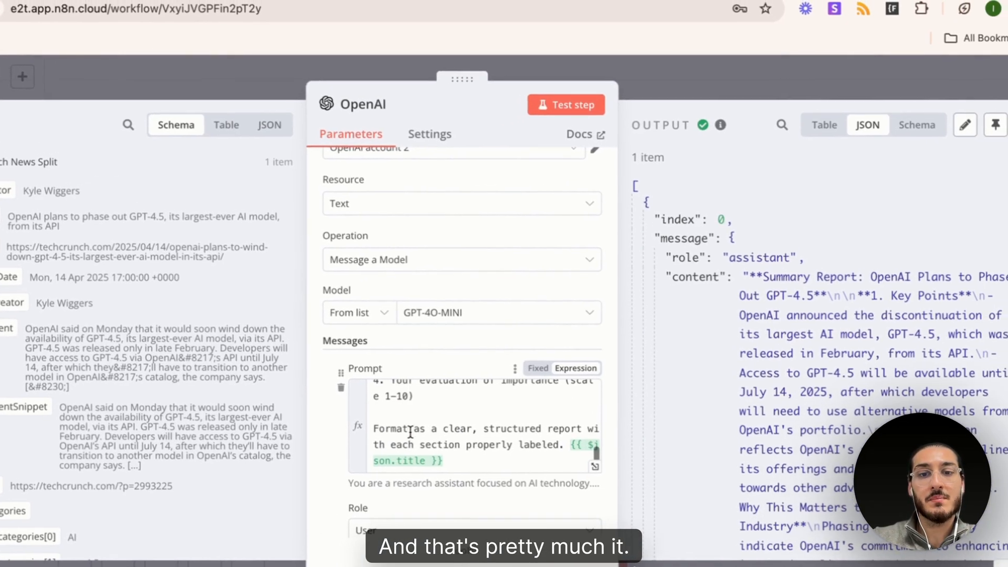
click(698, 77)
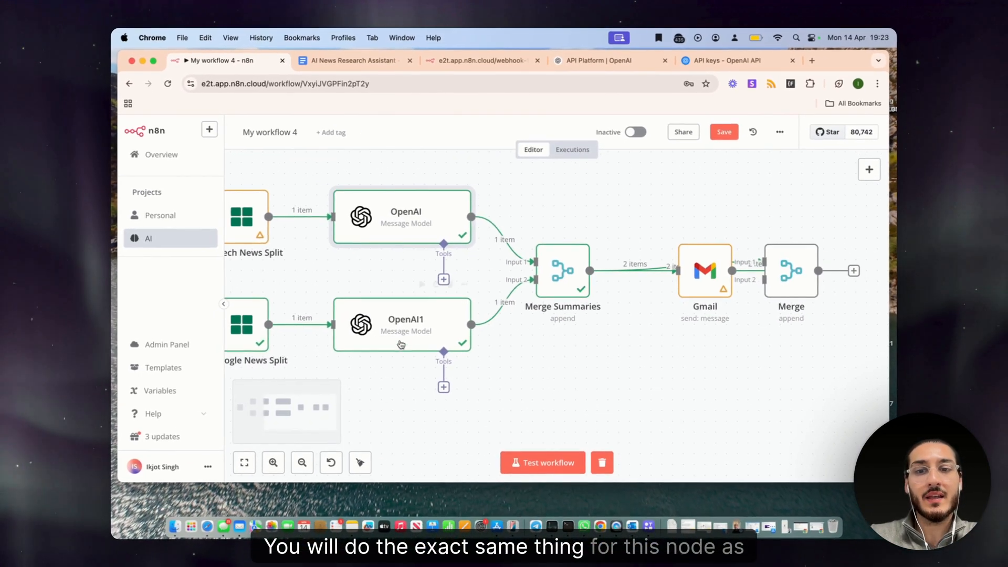
scroll(396, 341, left, 2)
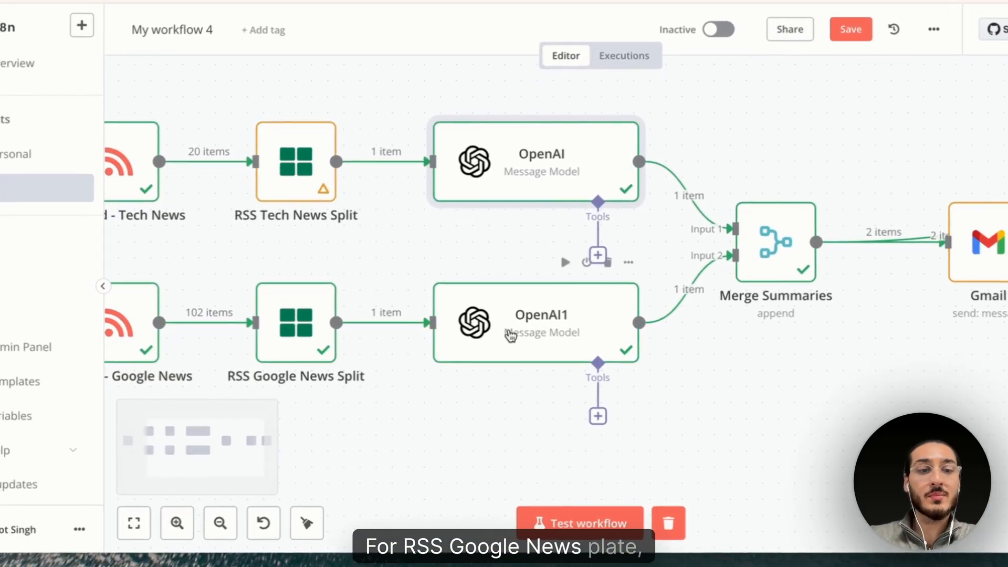
drag(407, 272, 680, 378)
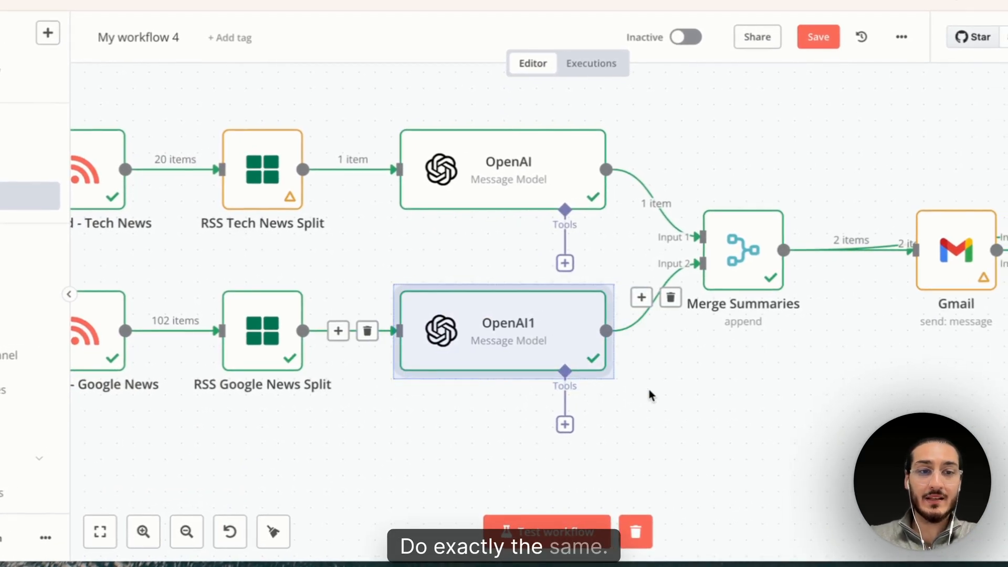
- Try adding an unconnected Merge node, view its Number of Inputs options, and delete it from the canvas
scroll(623, 421, right, 2)
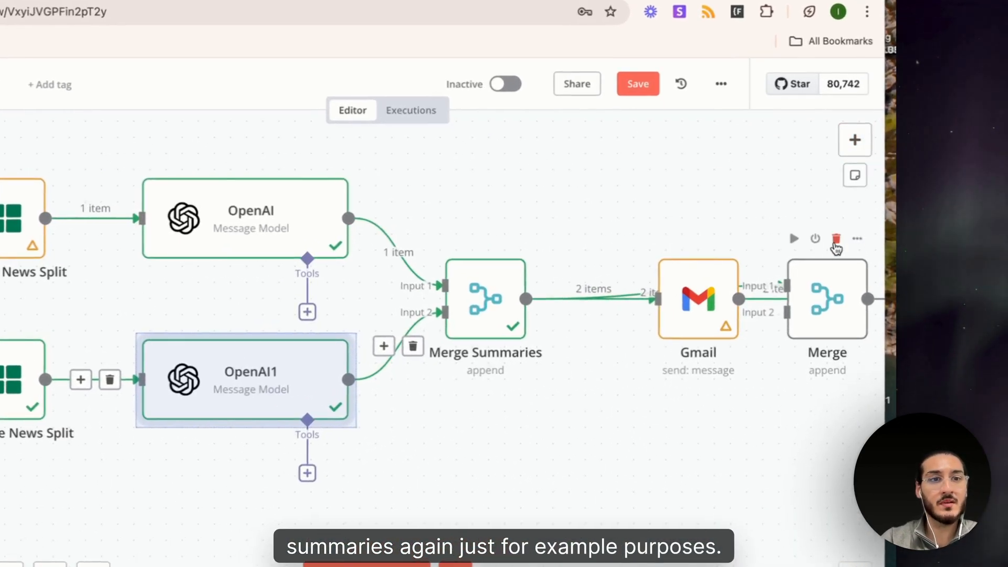
click(856, 235)
click(856, 142)
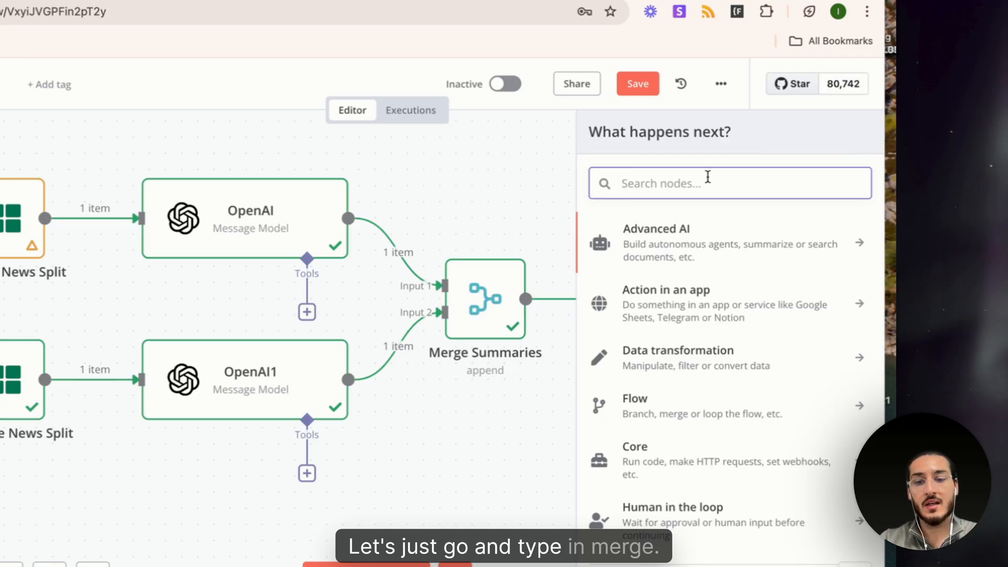
text(merge)
click(630, 254)
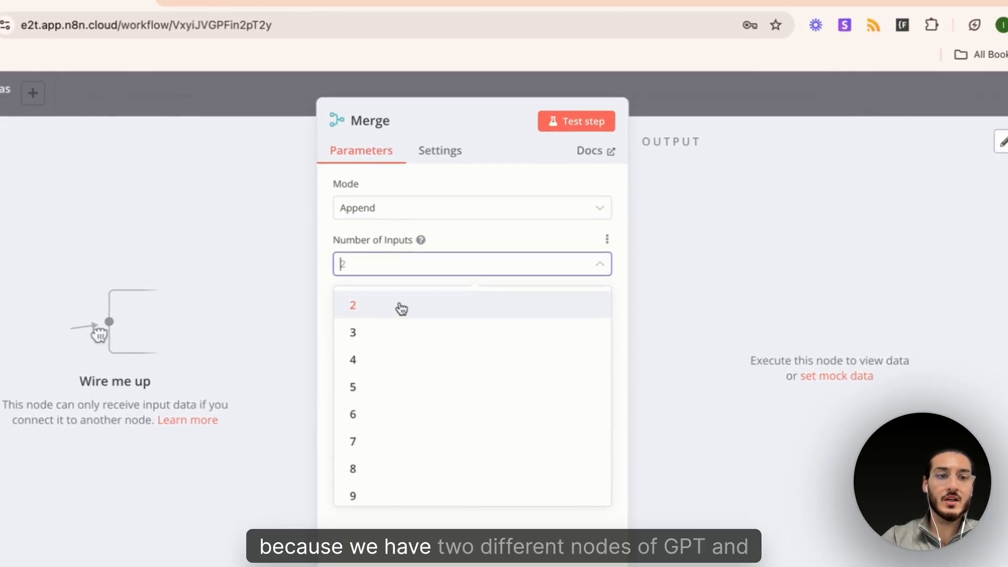
click(742, 99)
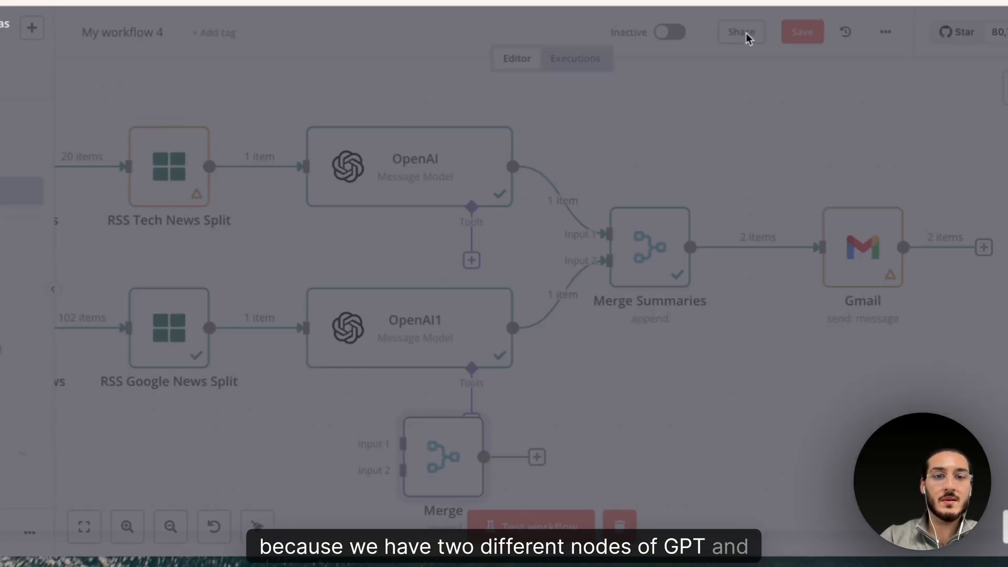
click(453, 396)
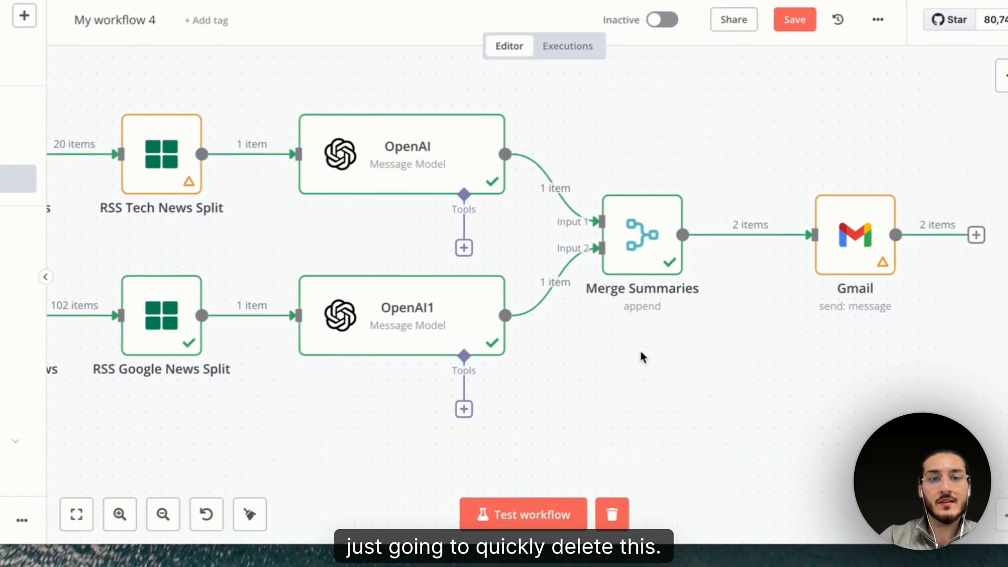
- Open the Merge Summaries node and examine its Append mode and the alternative mode options
double_click(589, 233)
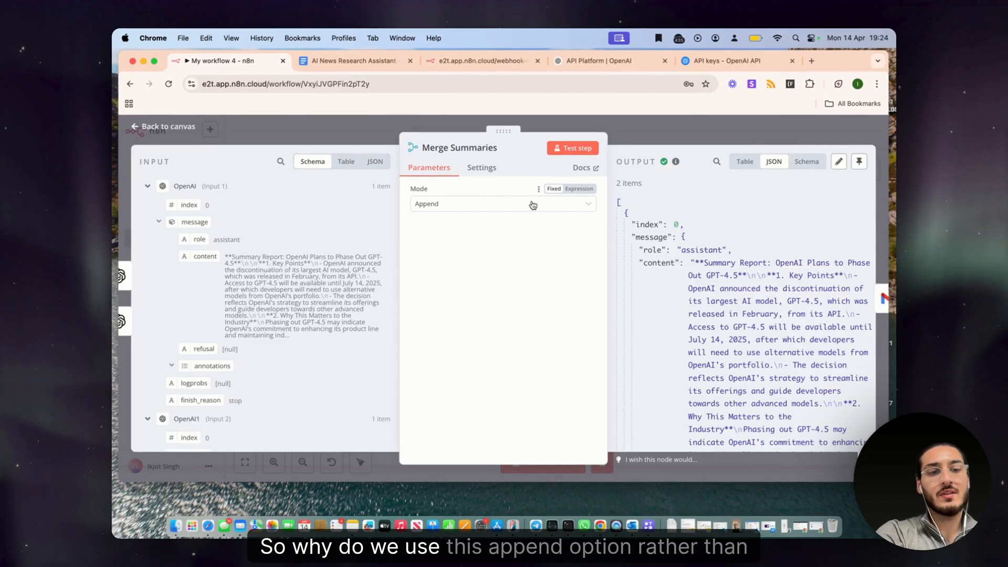
click(563, 207)
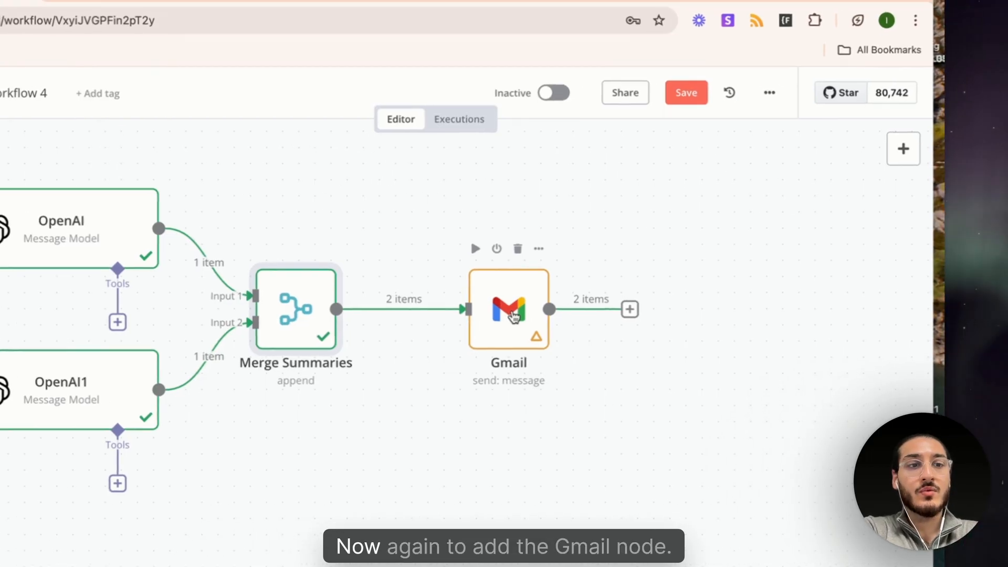
- Add a second Gmail node with the Send a message action after Merge Summaries
click(903, 149)
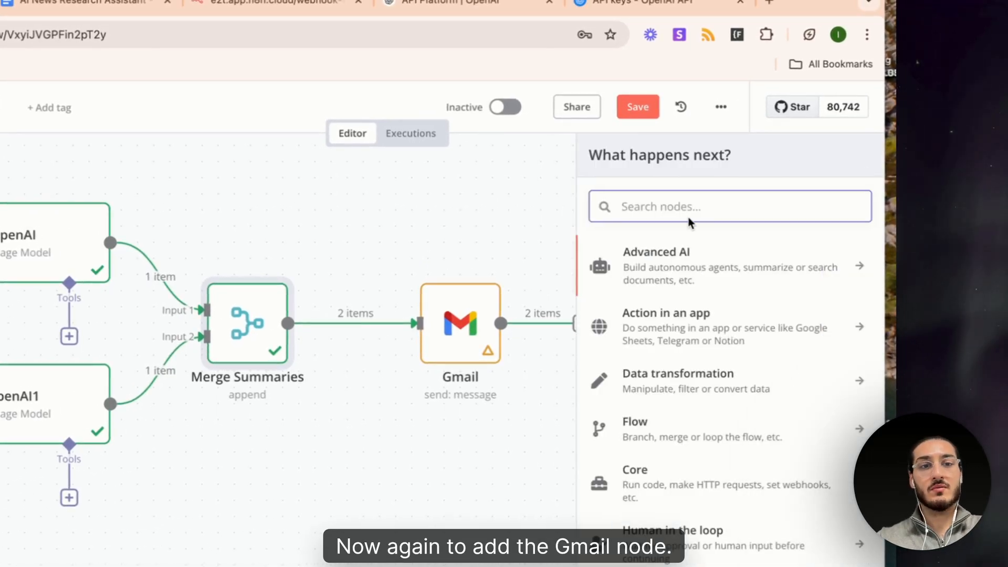
text(gmai)
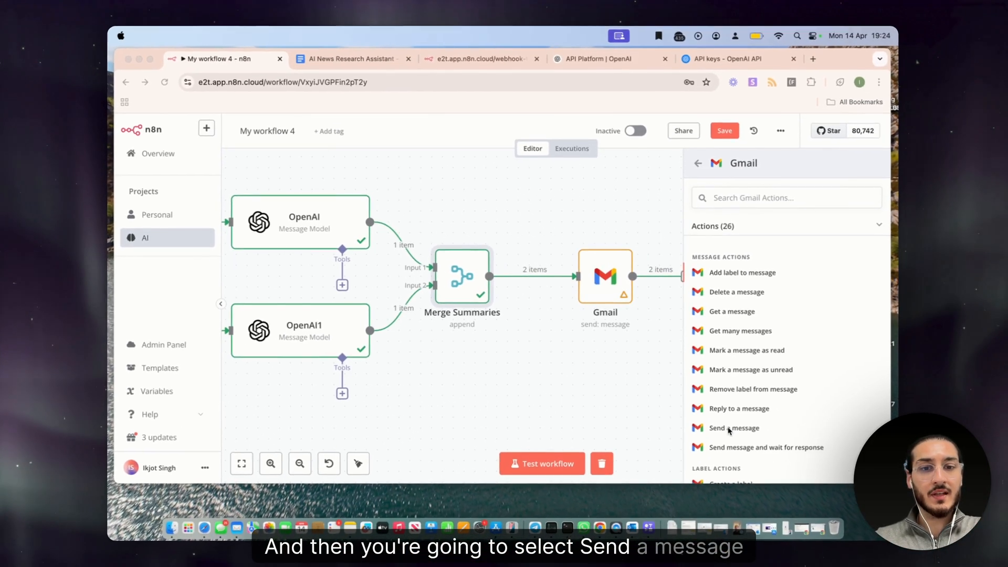
click(735, 428)
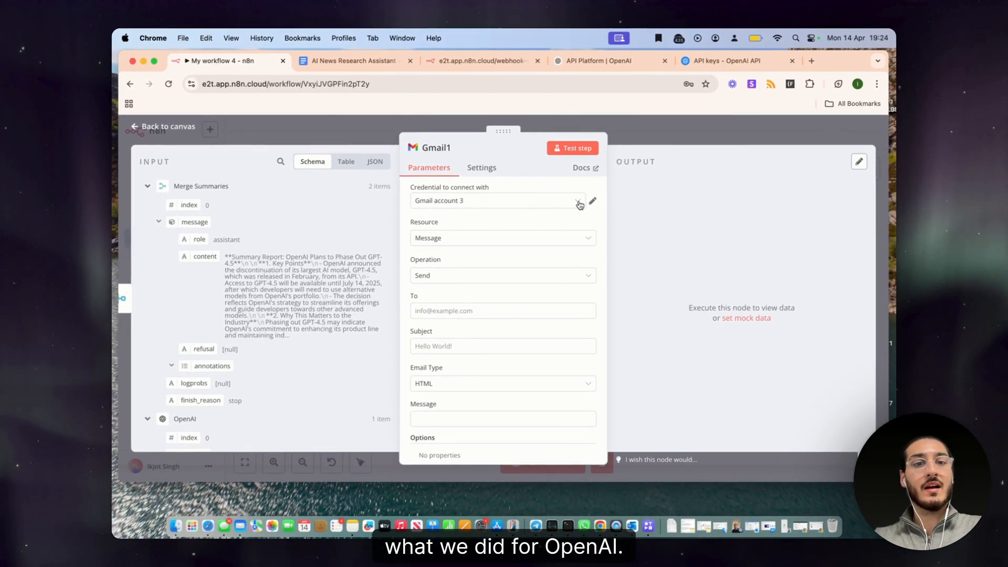
- Create a new Gmail OAuth2 credential for the Gmail1 node, save it and return to the node's parameters
click(580, 202)
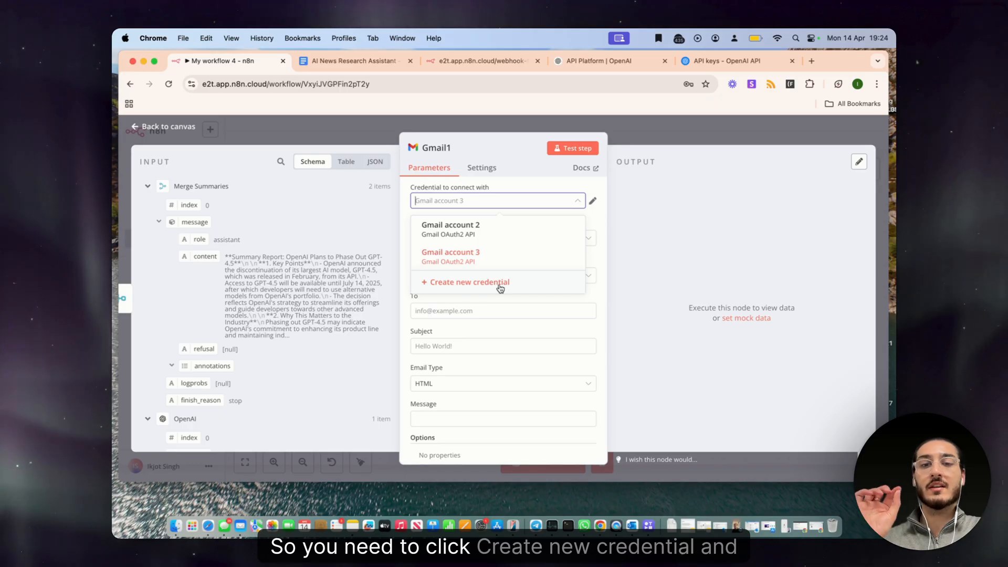
click(499, 286)
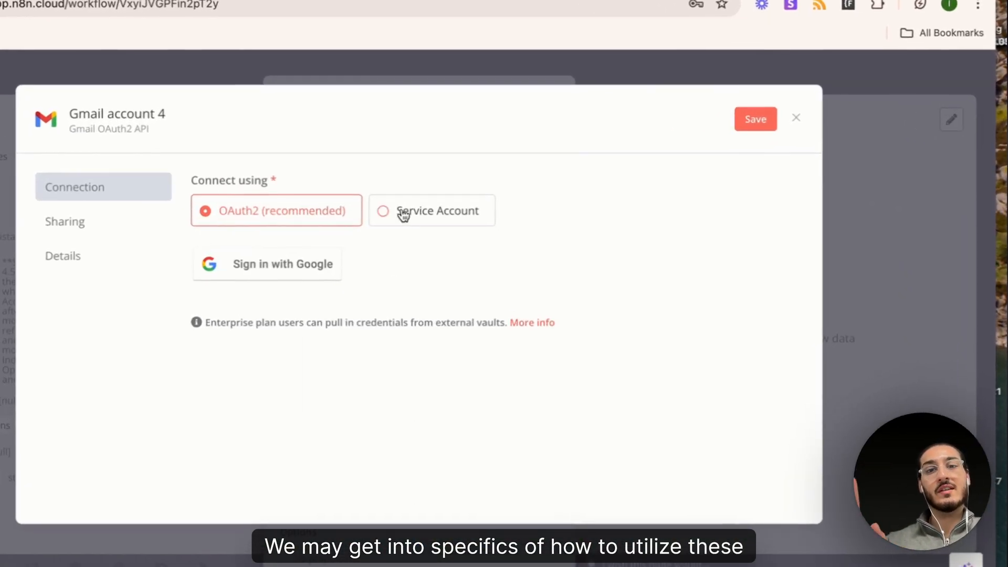
click(482, 221)
click(284, 258)
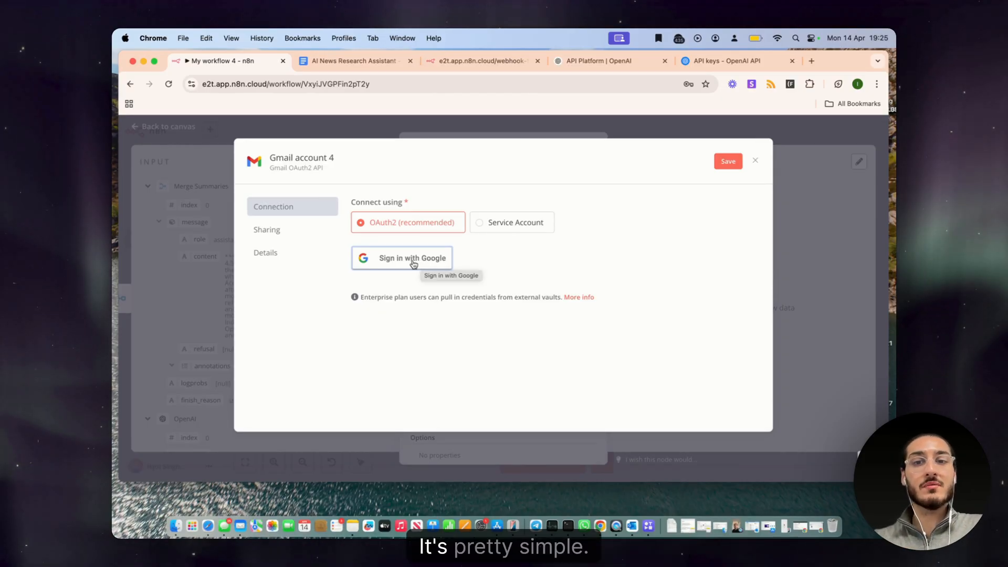
click(755, 160)
click(583, 320)
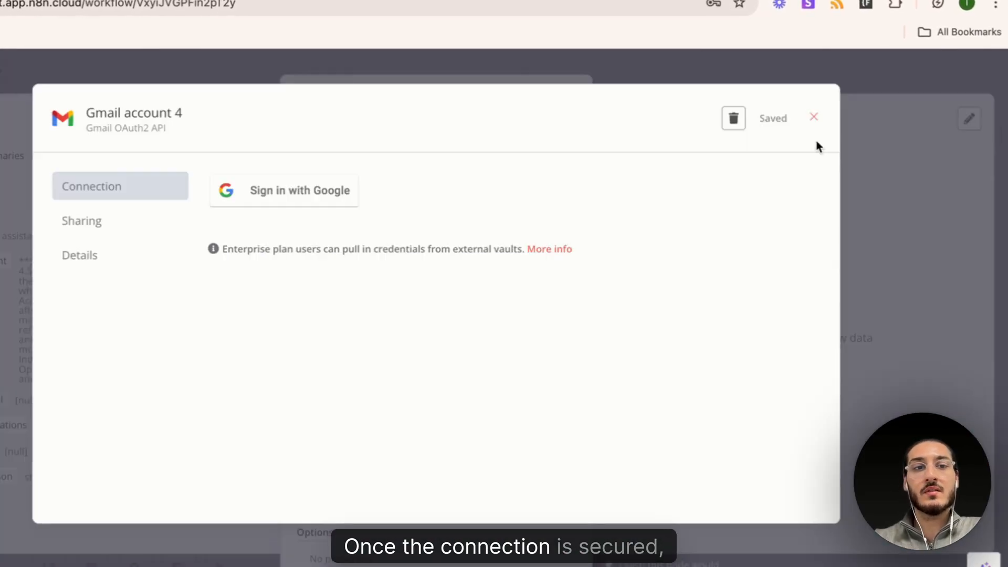
click(814, 120)
click(481, 358)
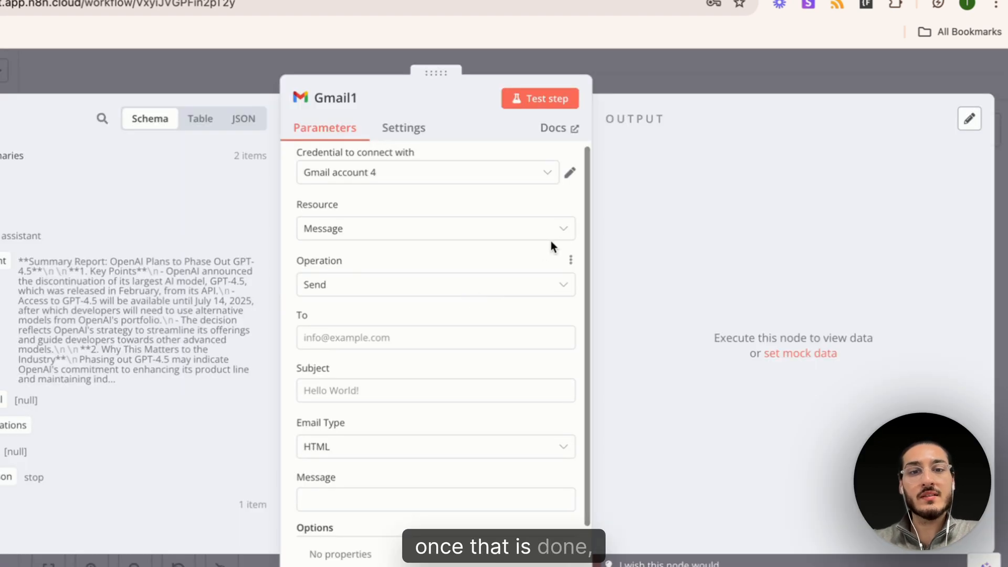
- Review the resource and operation options of the Gmail1 node, keeping Message and Send
double_click(395, 210)
drag(396, 210, 270, 205)
click(367, 229)
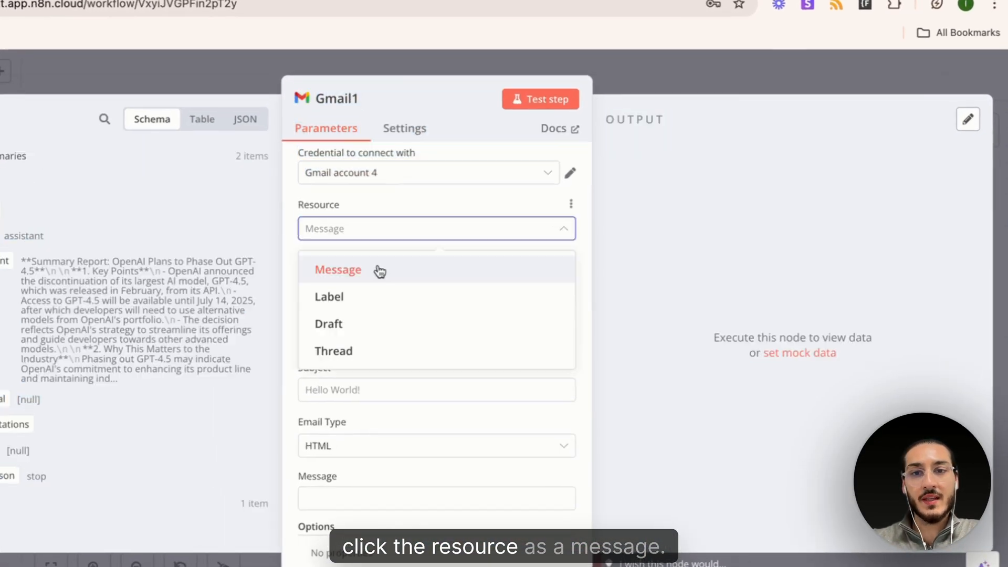
click(425, 220)
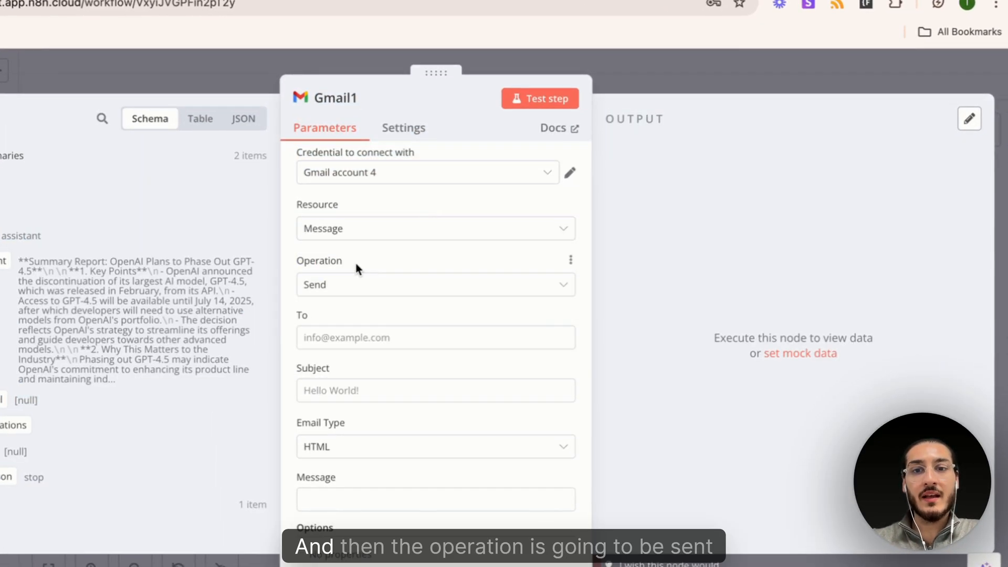
double_click(311, 262)
click(378, 285)
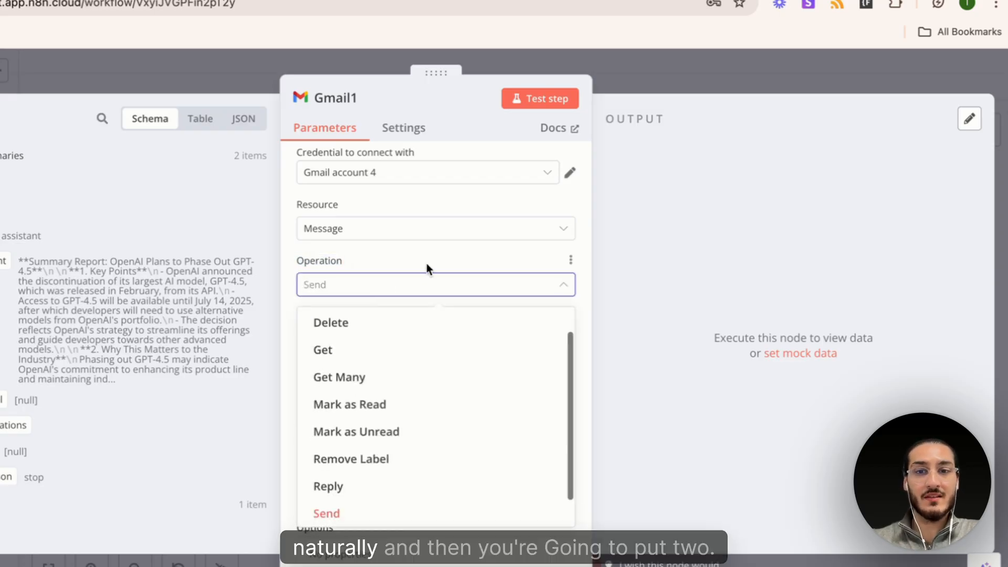
click(439, 257)
- Set the Gmail1 email's subject to "Ai report" and its email type to Text, leaving the recipient empty
scroll(434, 321, down, 2)
click(378, 296)
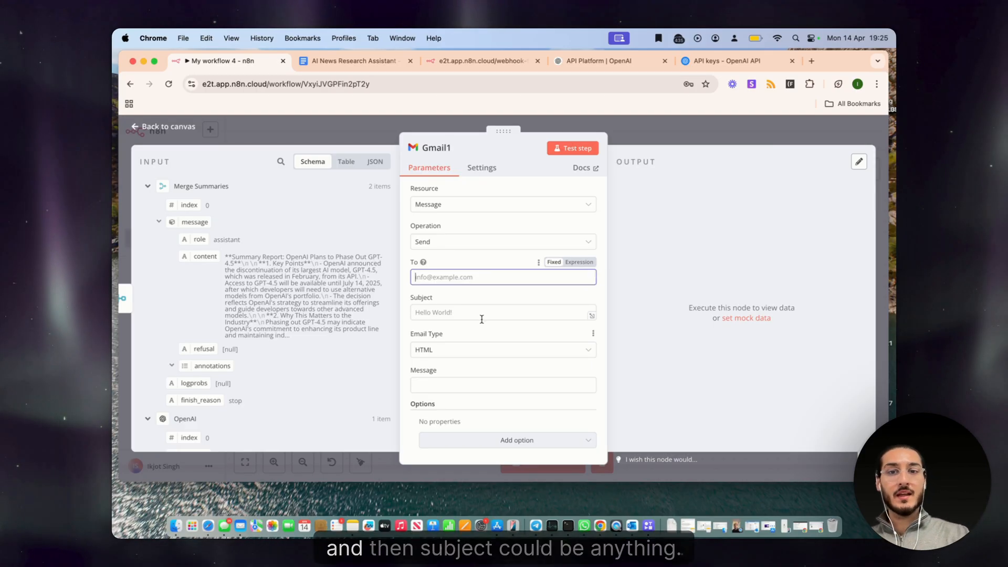
click(464, 313)
text(AI)
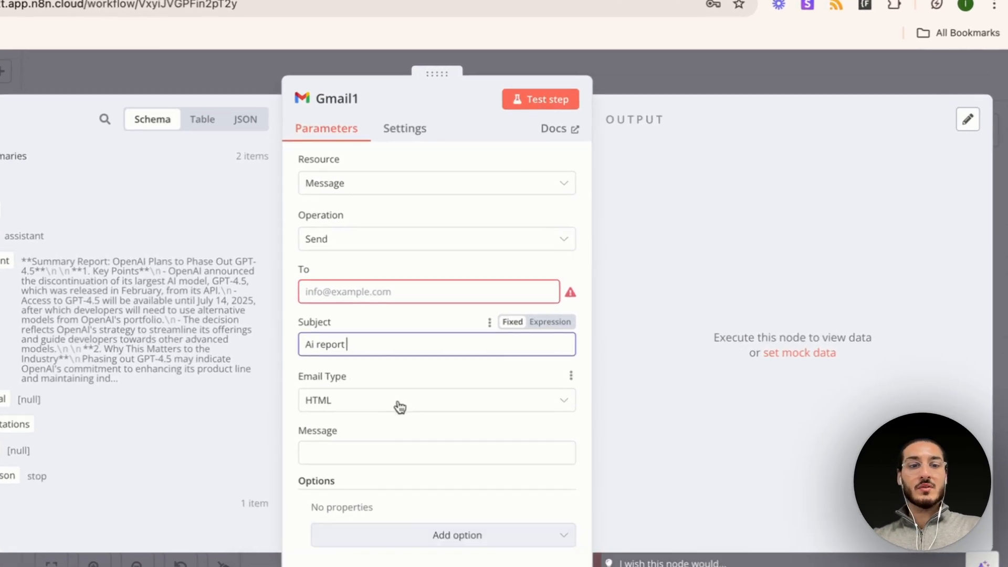
click(481, 355)
click(385, 448)
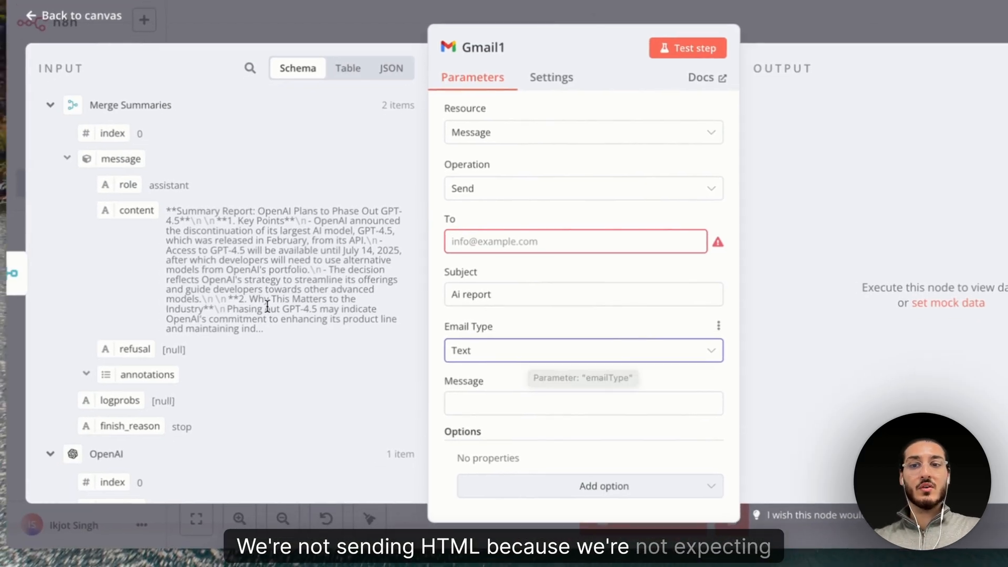
- Map the content field of Merge Summaries into the Gmail1 message as {{ $json.message.content }} and close the node's settings
drag(273, 321, 194, 243)
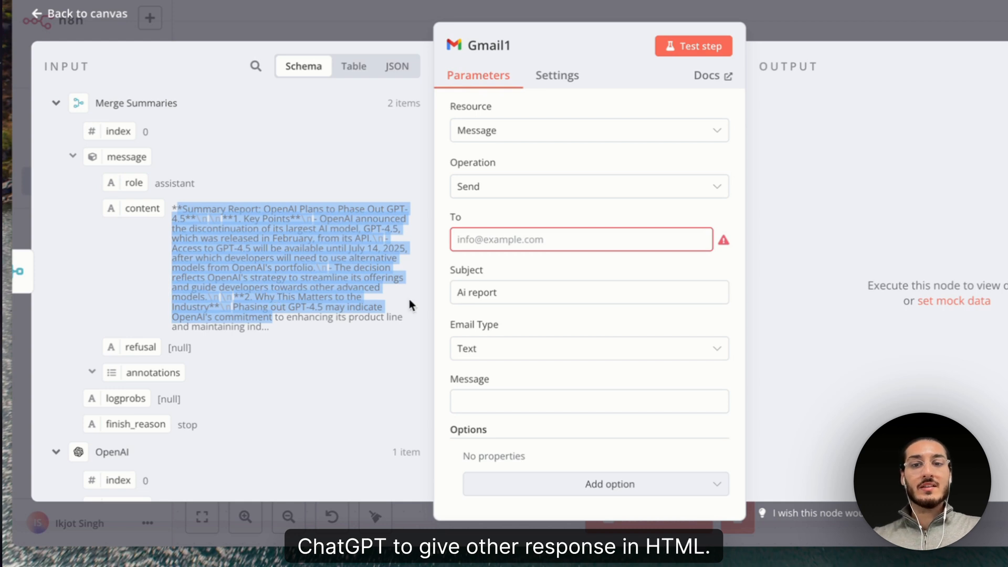
click(569, 307)
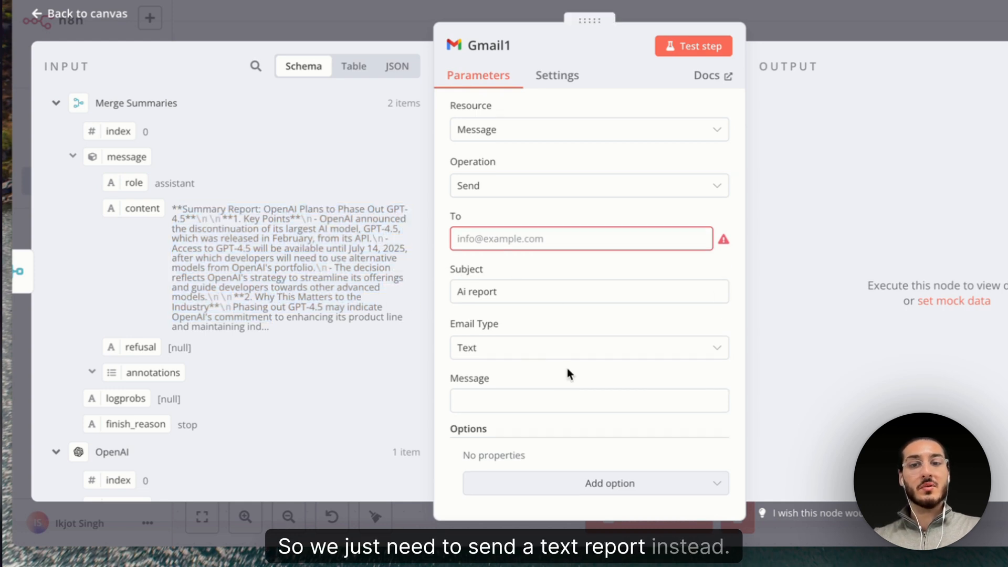
click(525, 399)
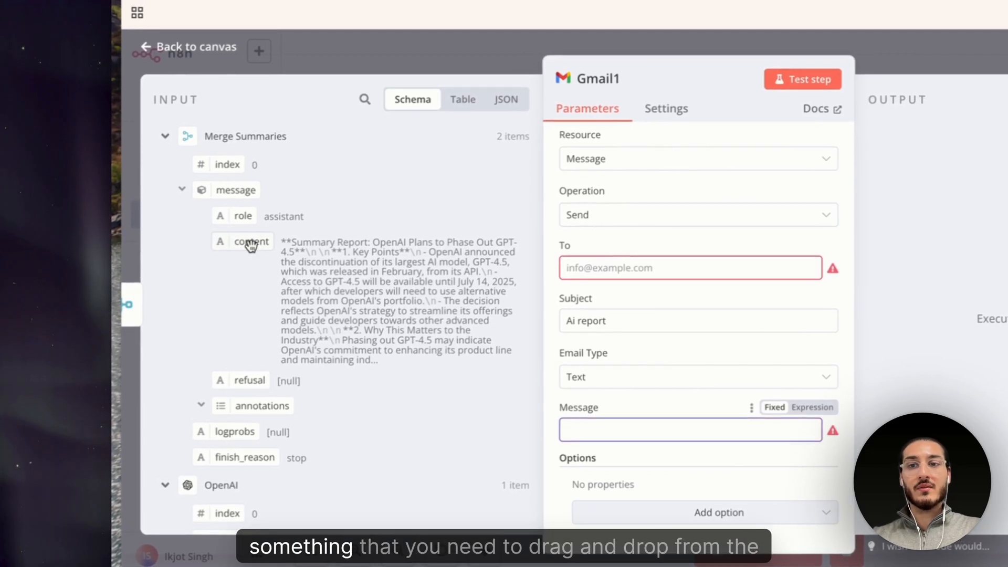
drag(142, 215, 143, 216)
drag(216, 255, 423, 386)
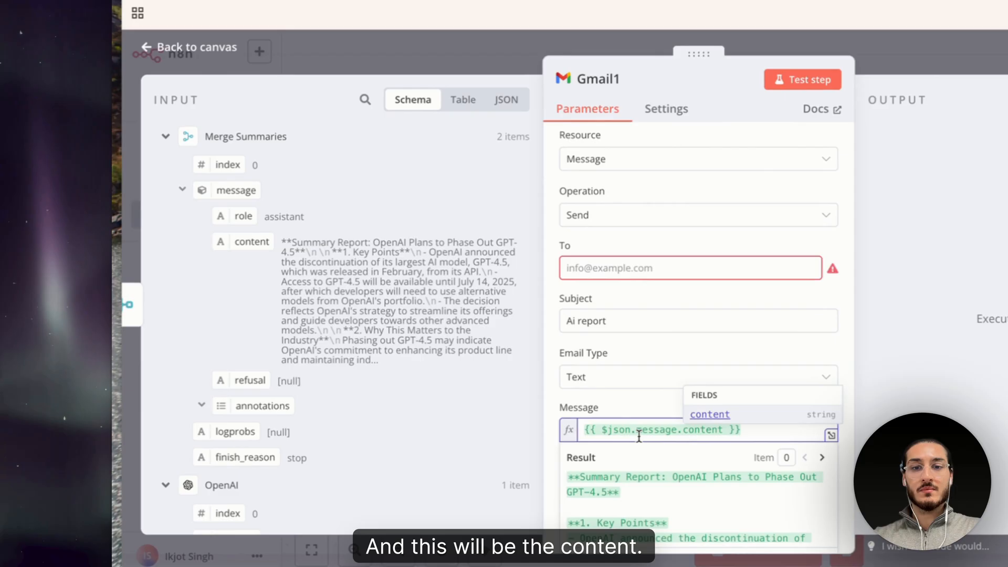
click(452, 344)
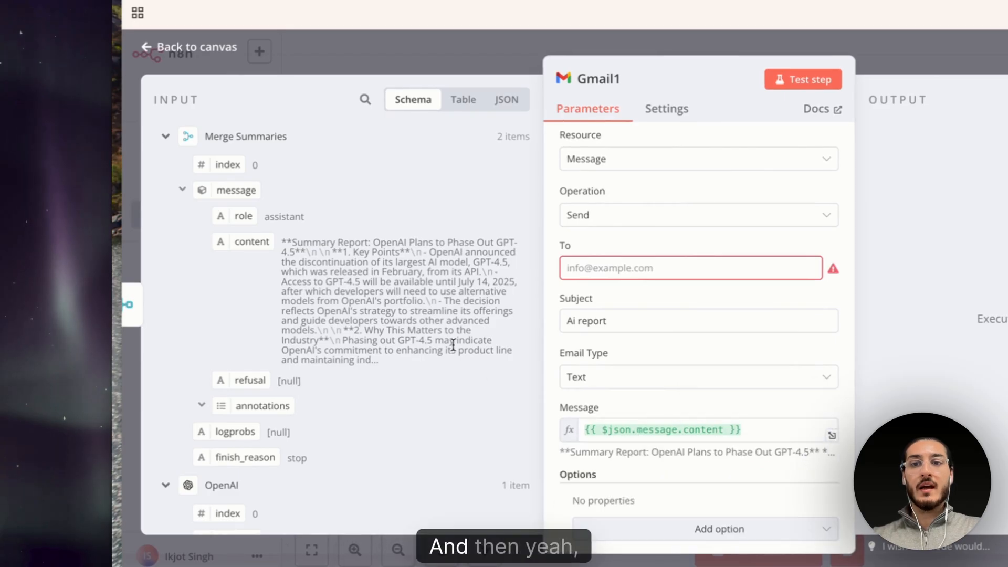
scroll(453, 343, down, 2)
scroll(754, 406, down, 1)
scroll(303, 308, up, 2)
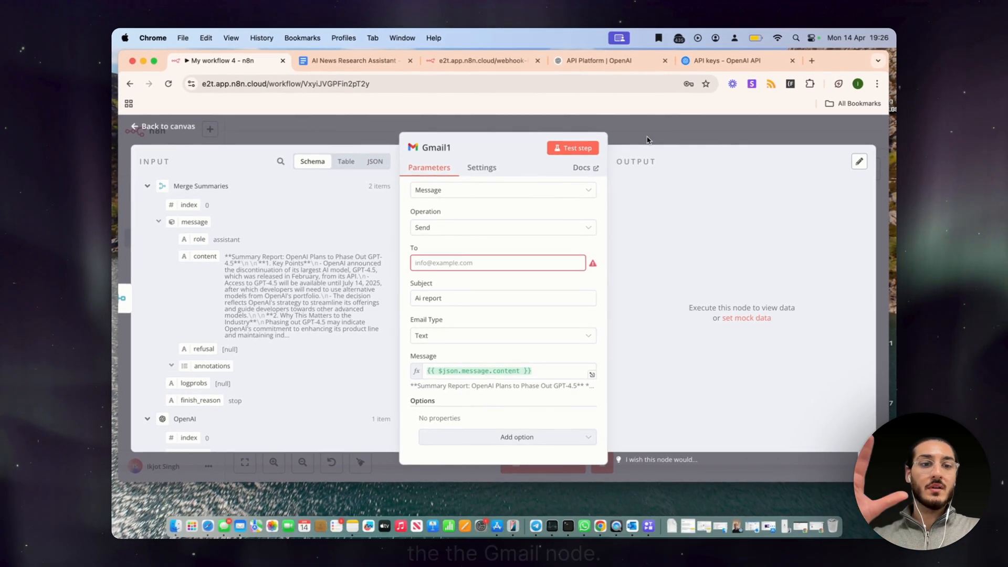
click(649, 139)
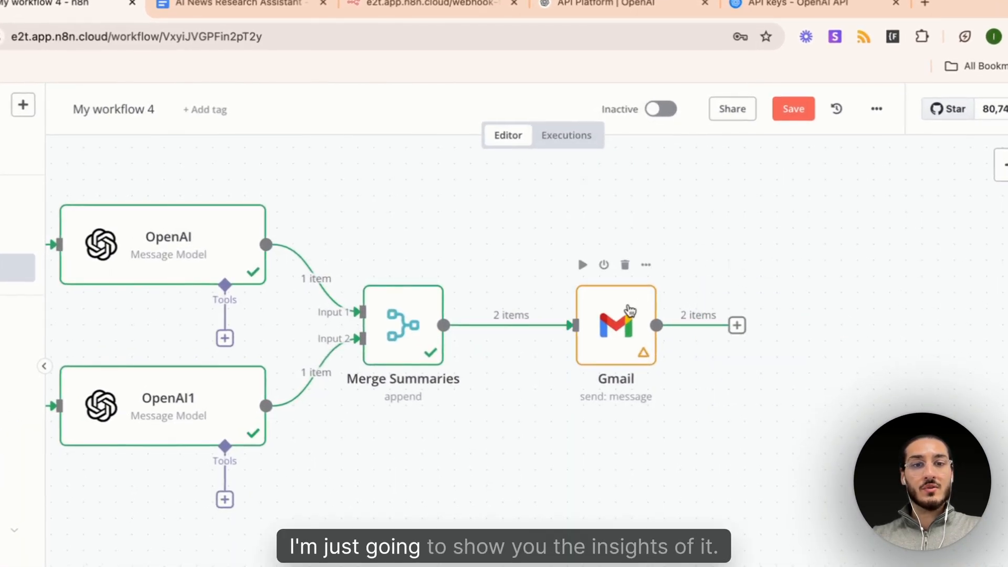
- Open the original Gmail node and review its credential, operation, recipient, subject and email type
double_click(630, 310)
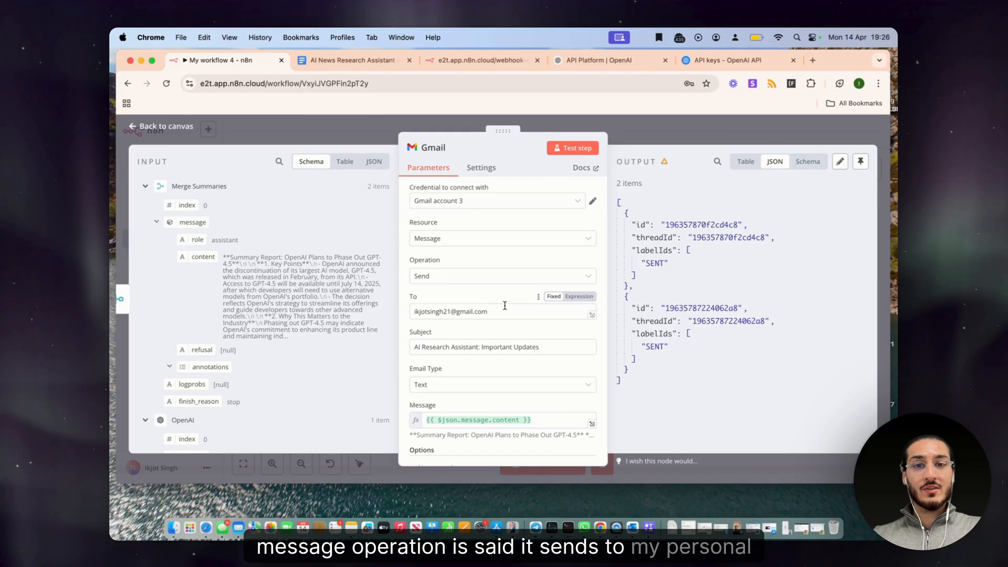
drag(443, 375, 329, 372)
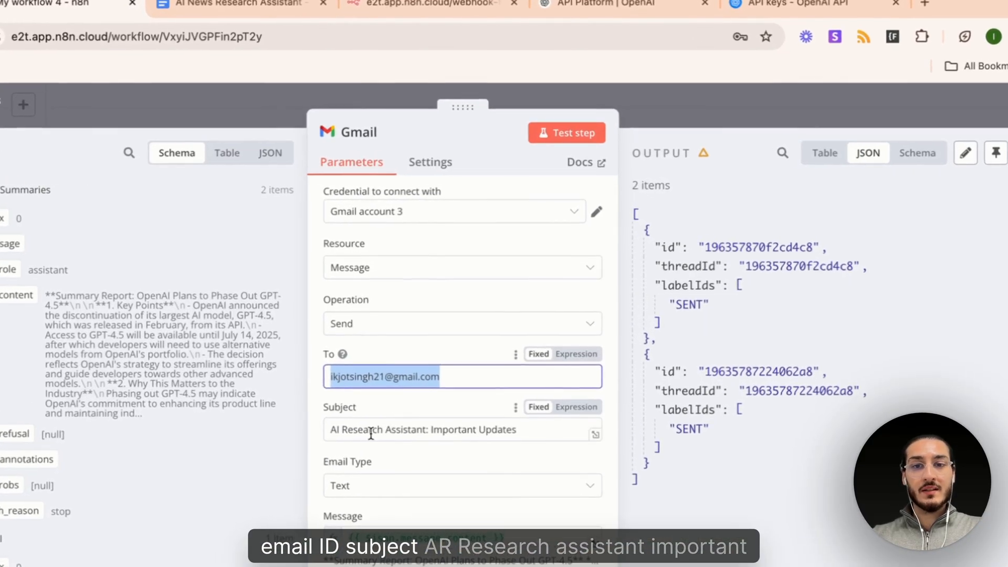
scroll(416, 430, down, 3)
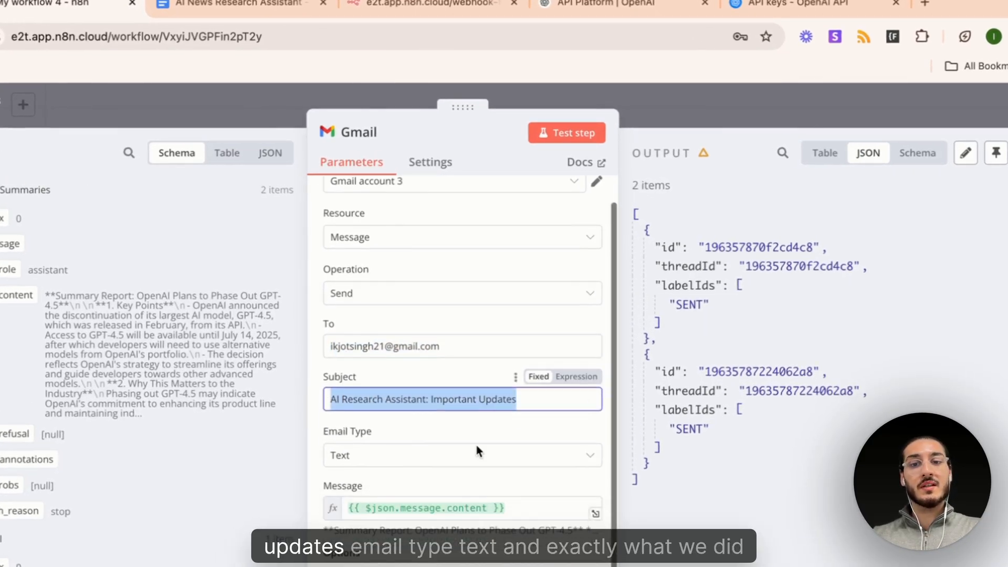
click(386, 418)
click(480, 415)
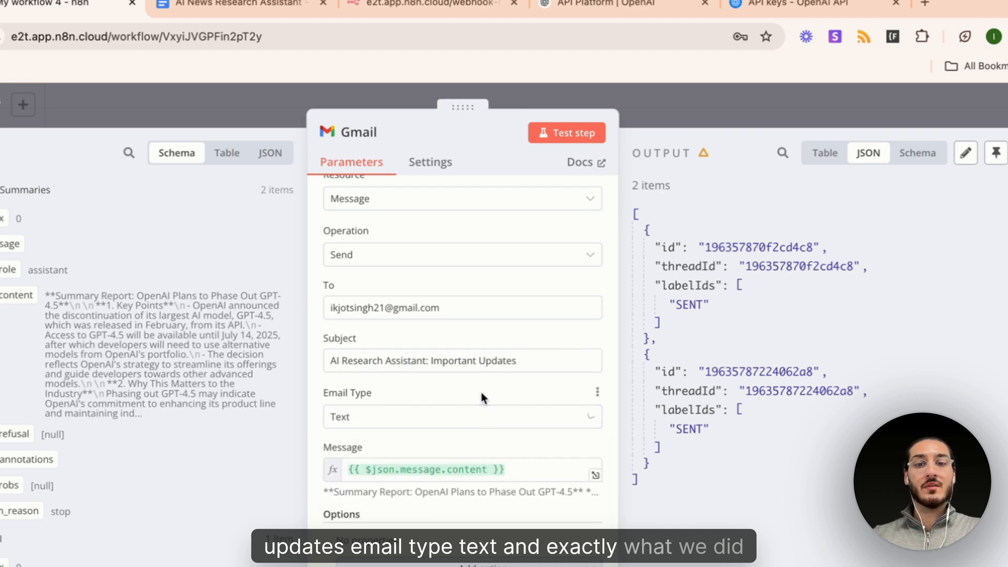
- Map the content field of Merge Summaries onto the existing message expression in the original Gmail node
click(525, 475)
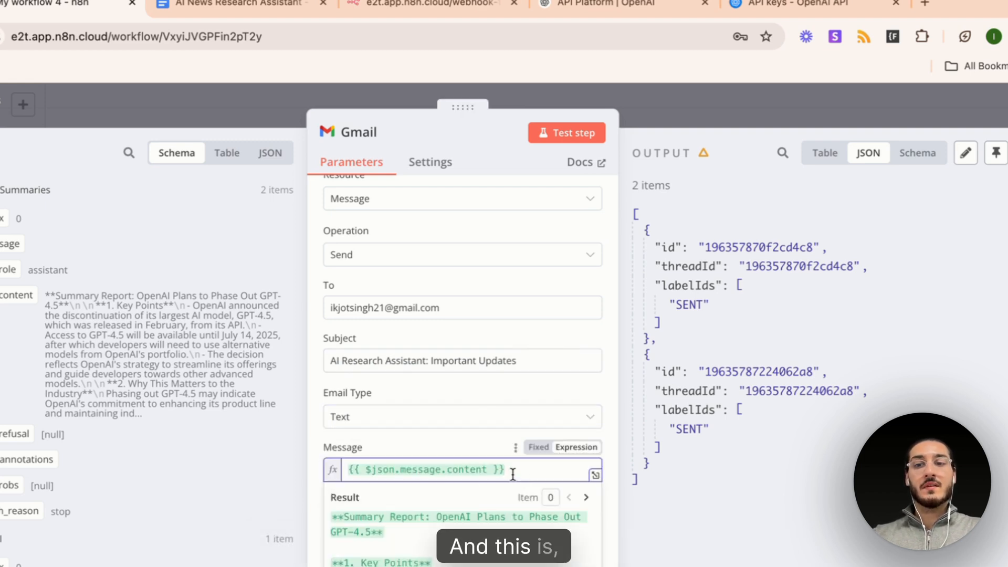
drag(507, 472, 344, 470)
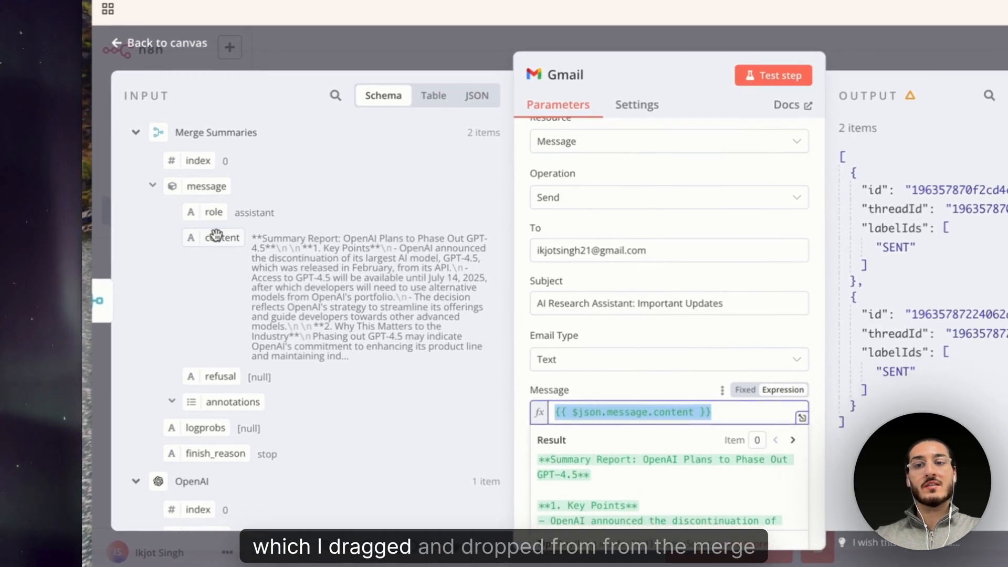
drag(216, 234, 620, 411)
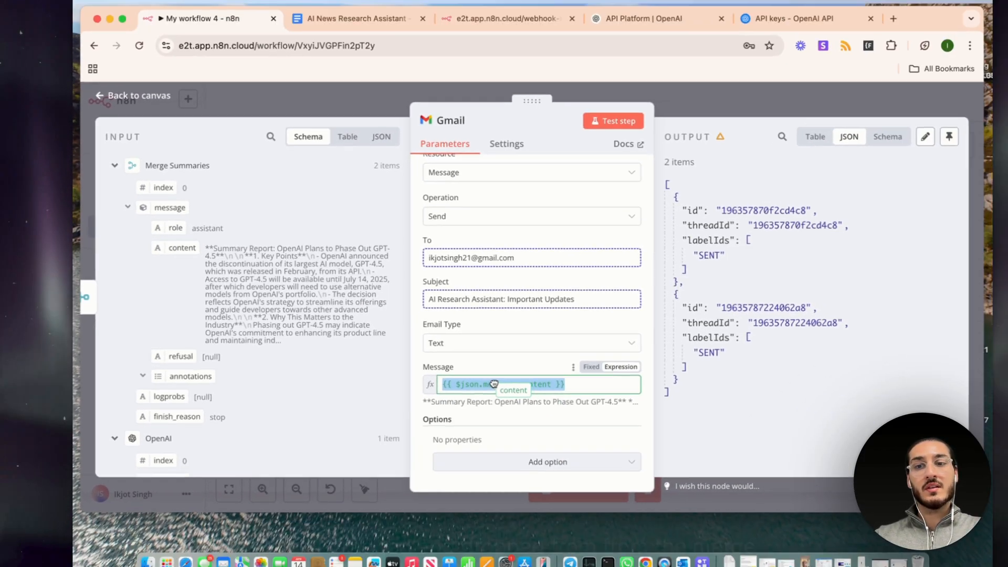
- Keep {{ $json.message.content }} as the original Gmail node's message and close its settings to return to the workflow canvas
drag(494, 384, 494, 384)
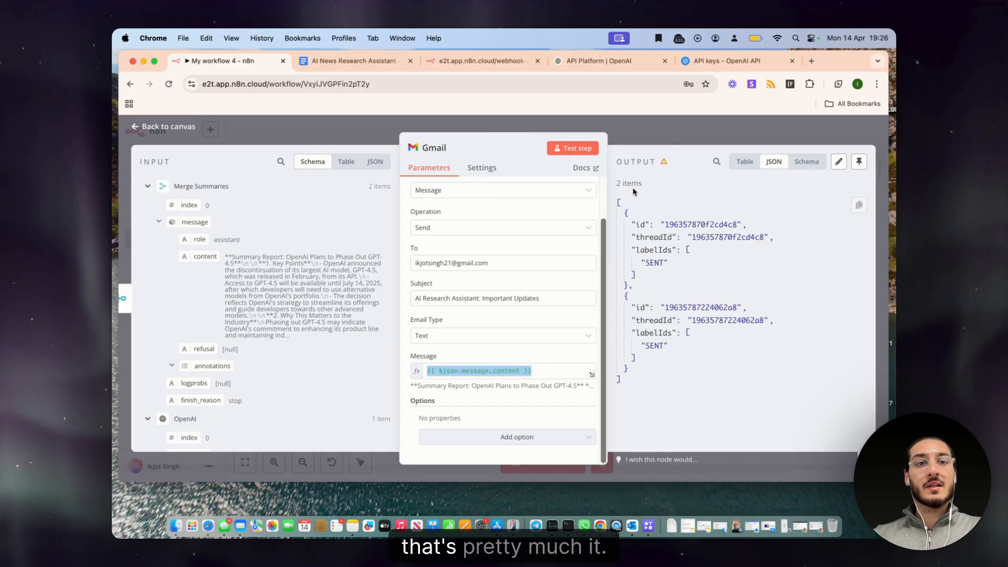
key(Escape)
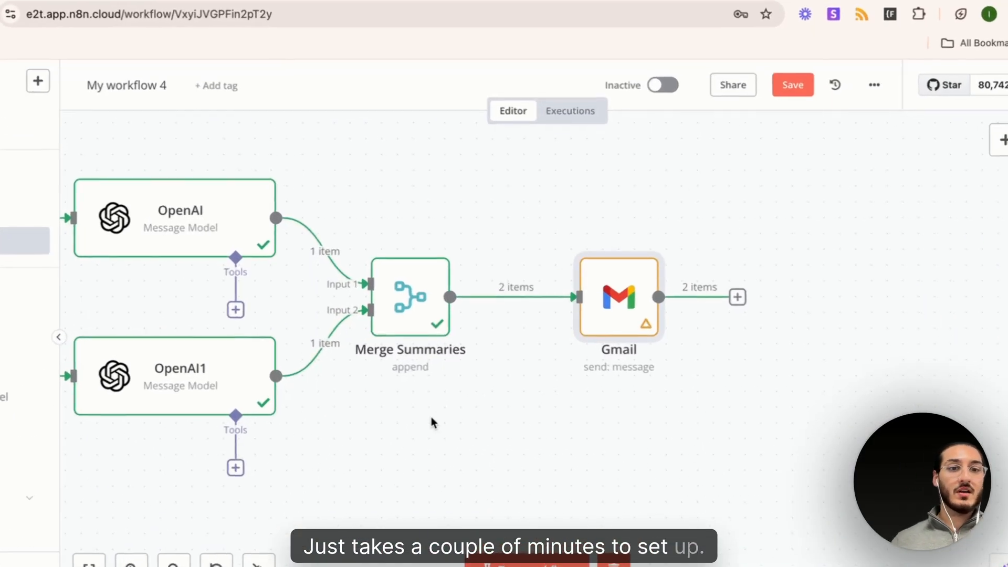
scroll(477, 371, down, 5)
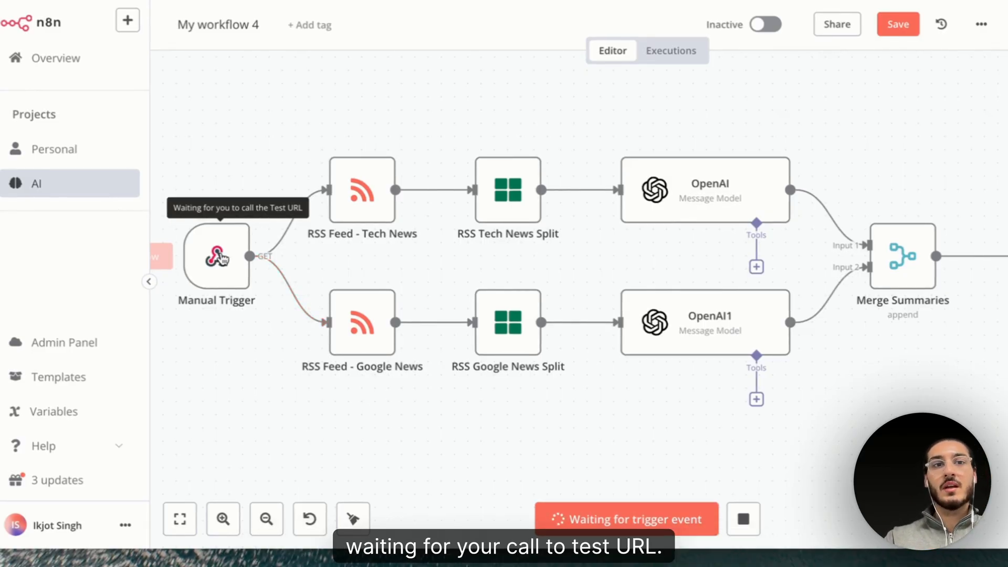
- Run the workflow by reloading the Manual Trigger's webhook test URL in the browser and return to My workflow 4
click(506, 71)
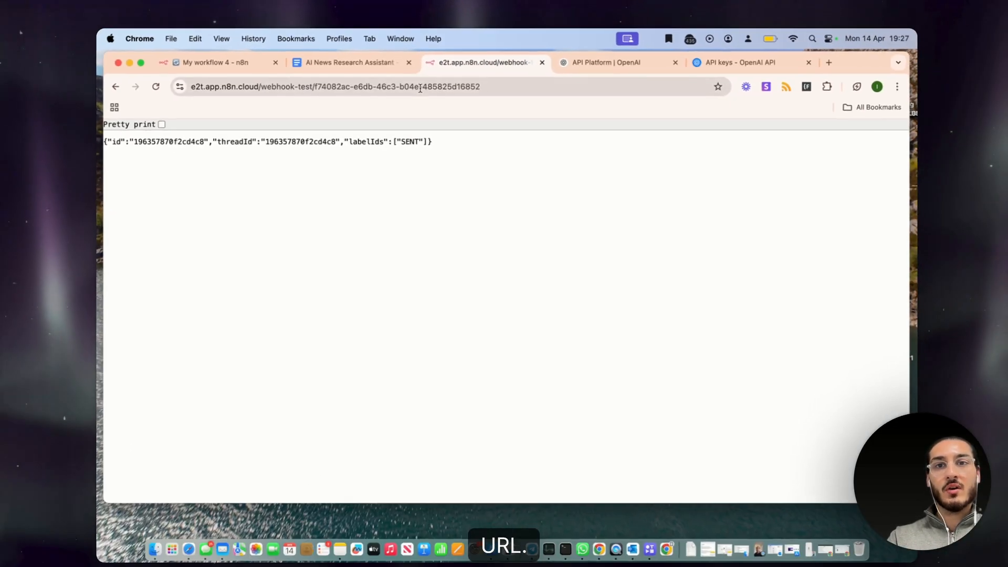
click(411, 112)
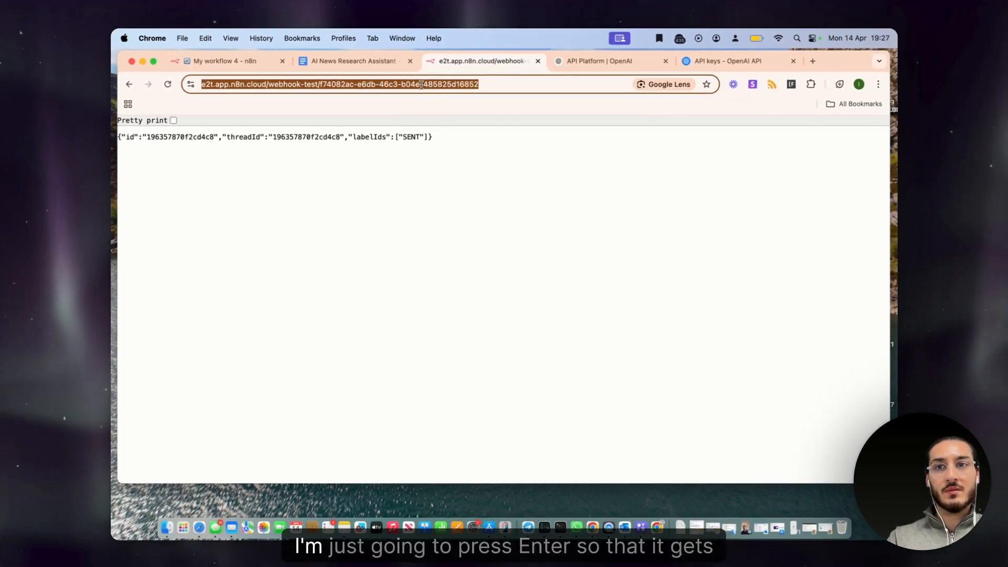
key(Return)
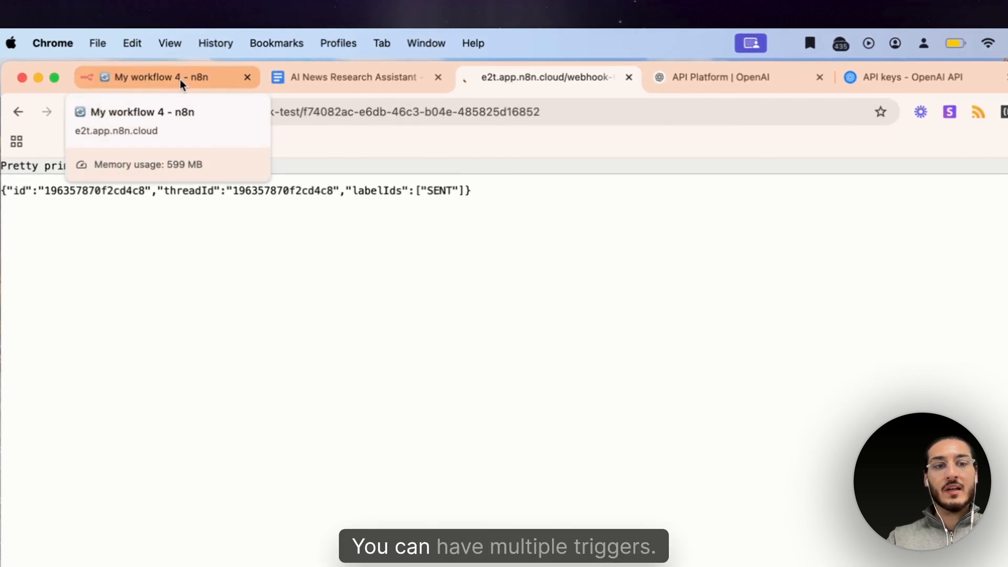
click(182, 79)
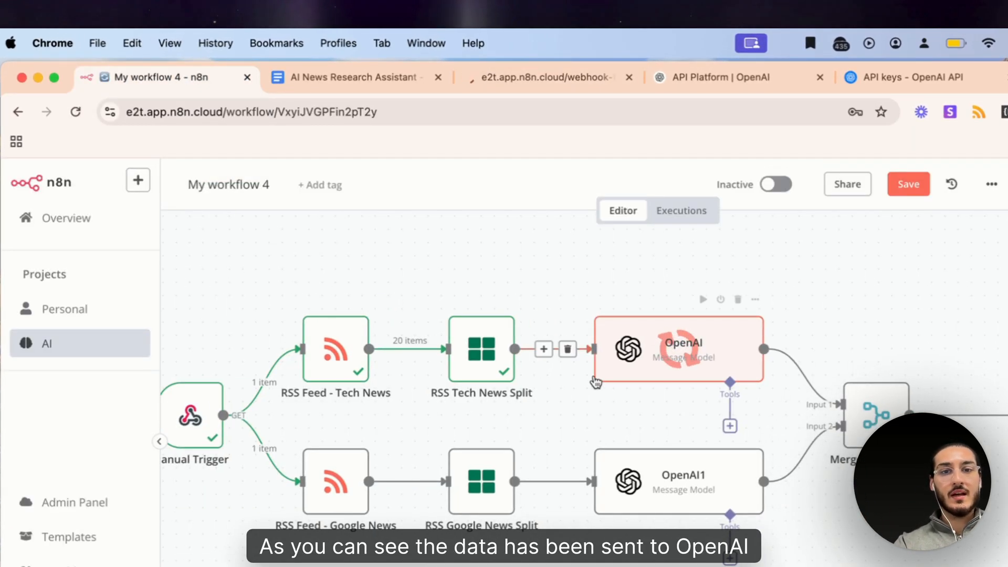
- Follow the running execution through the OpenAI, OpenAI1, Merge Summaries and Gmail nodes
scroll(668, 357, right, 1)
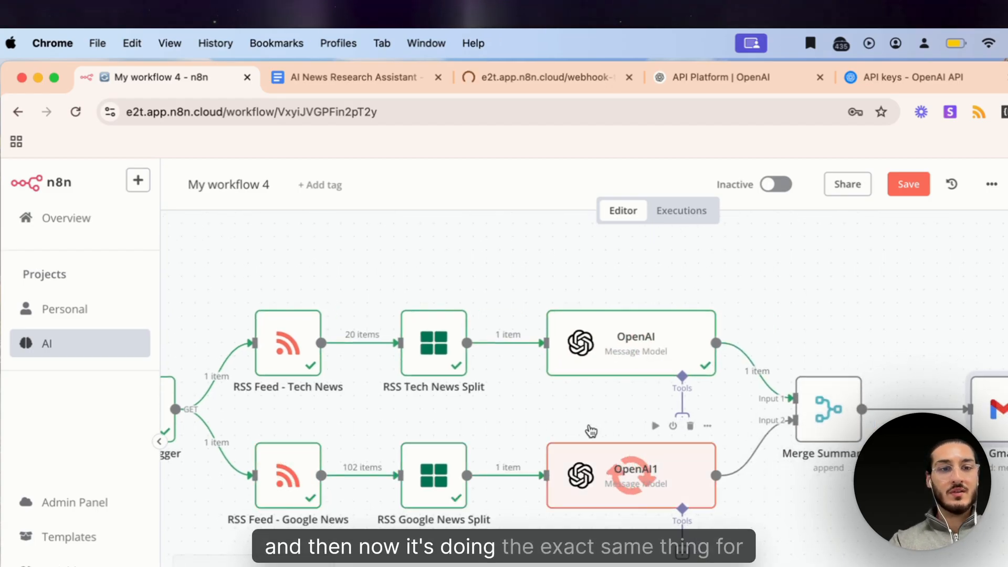
scroll(591, 430, right, 3)
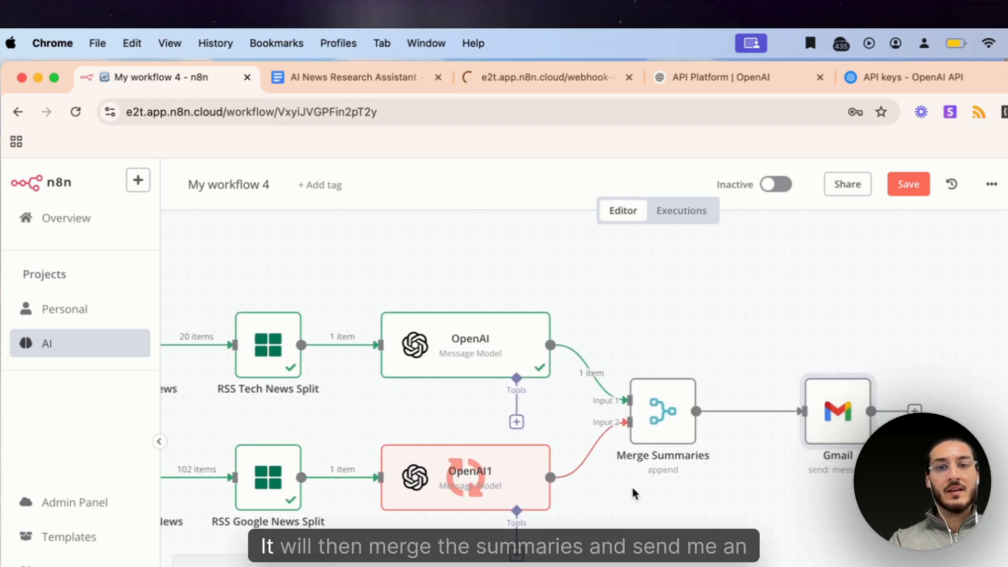
scroll(634, 489, right, 1)
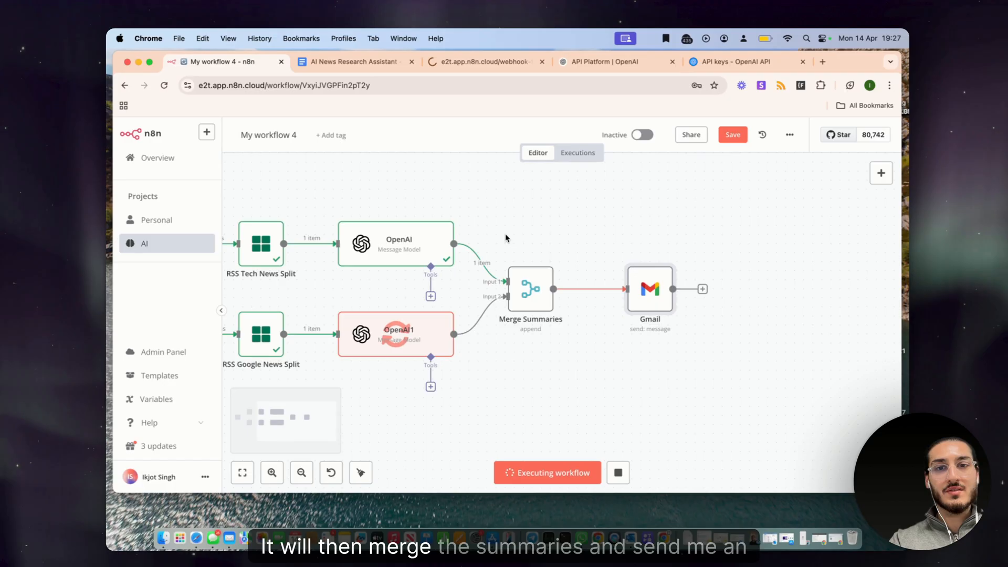
drag(563, 330, 617, 460)
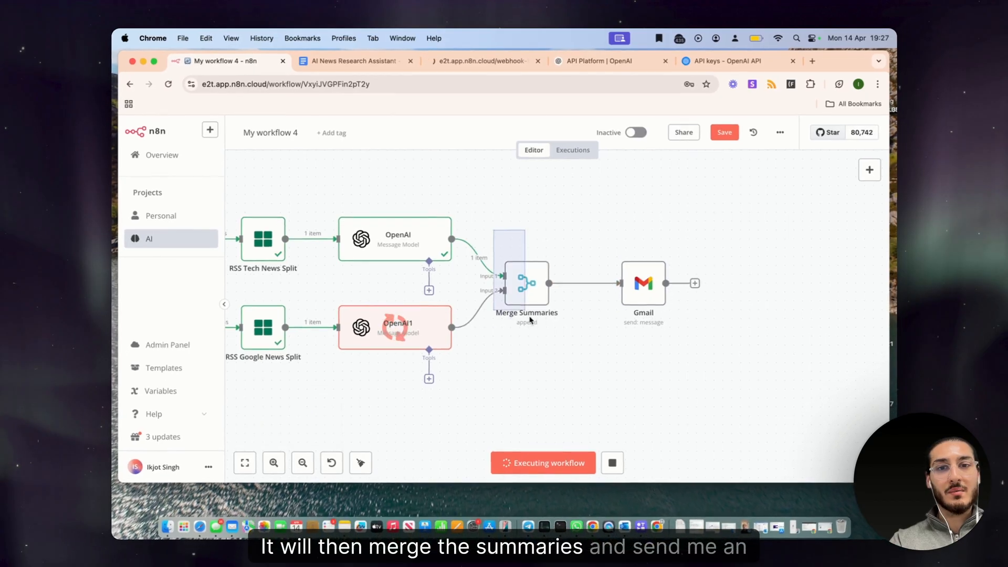
drag(530, 319, 559, 350)
scroll(559, 350, right, 2)
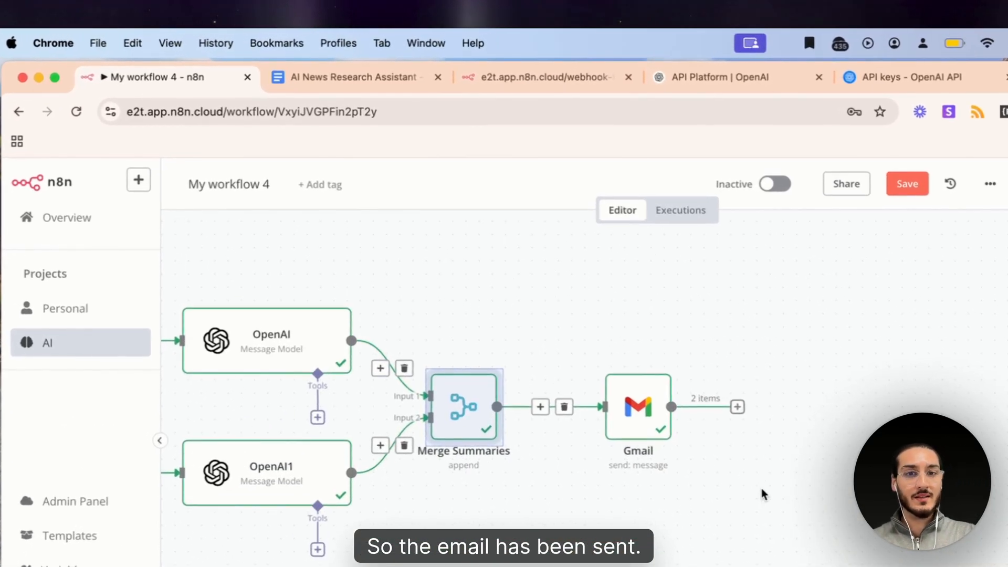
- Open the Gmail node and examine both sent-message items in its JSON output
double_click(640, 413)
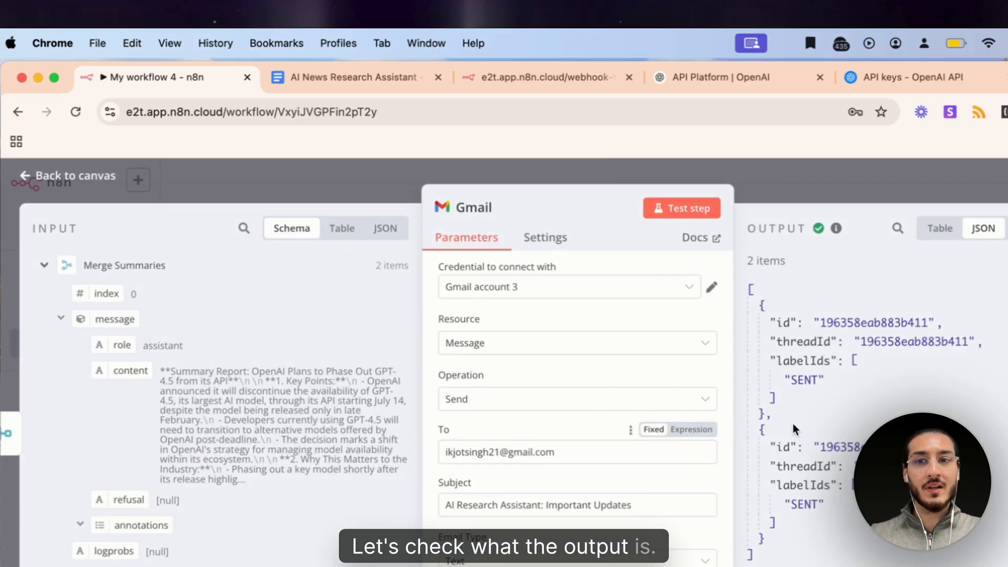
drag(827, 398, 771, 322)
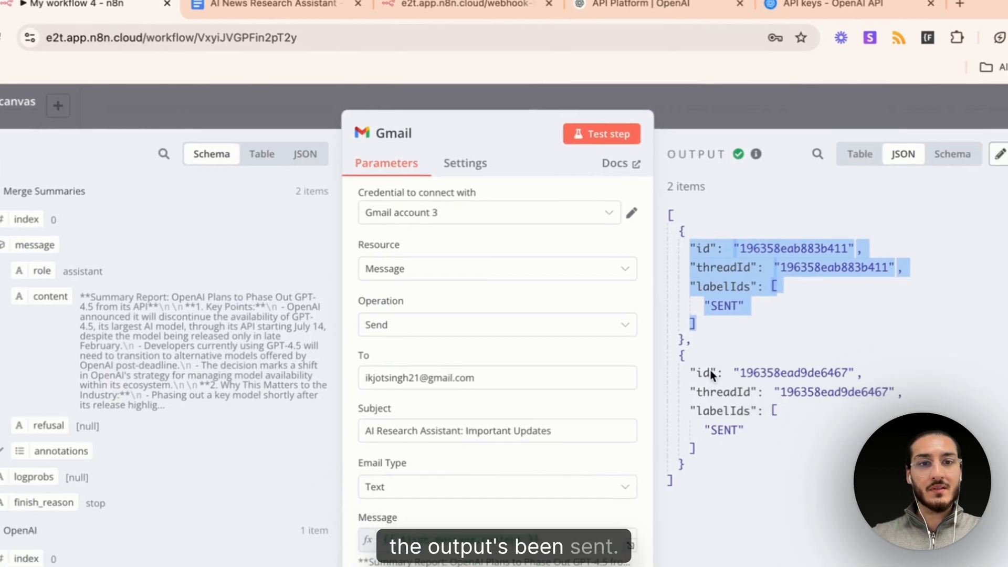
drag(810, 521, 784, 469)
drag(640, 336, 627, 314)
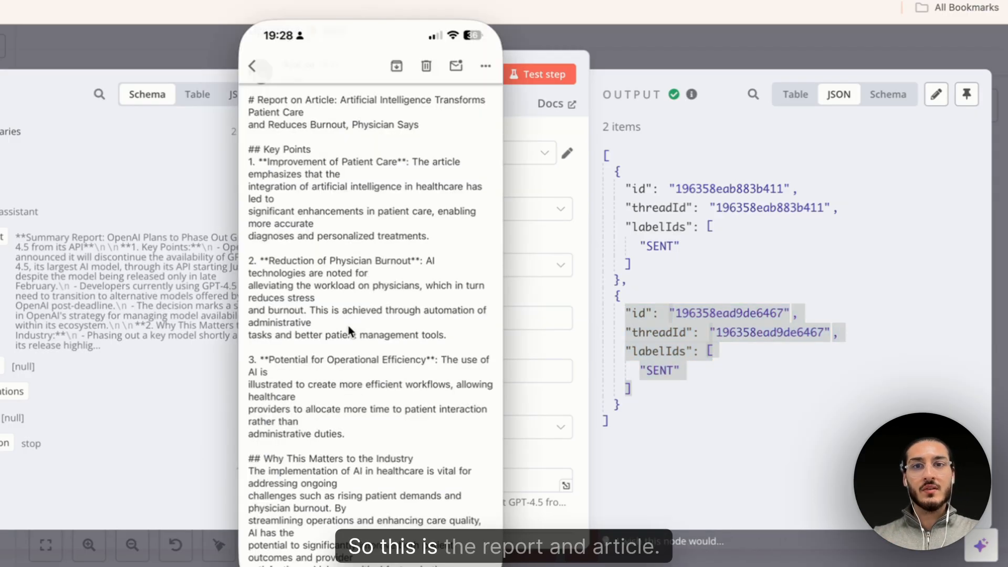
- Switch to iPhone Mirroring, restore its connection and read the heading and key points of the received report on AI in patient care
scroll(320, 95, up, 3)
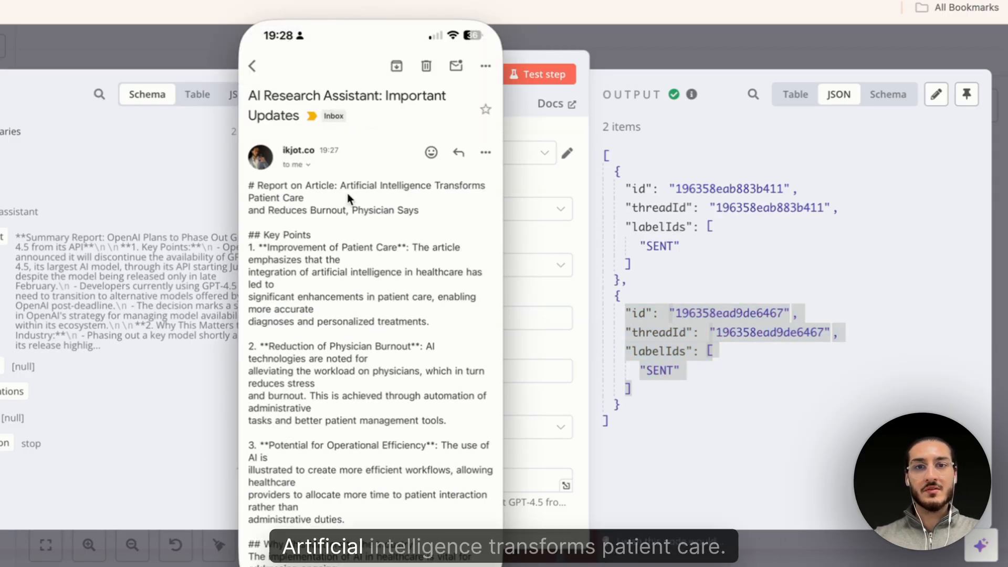
click(375, 388)
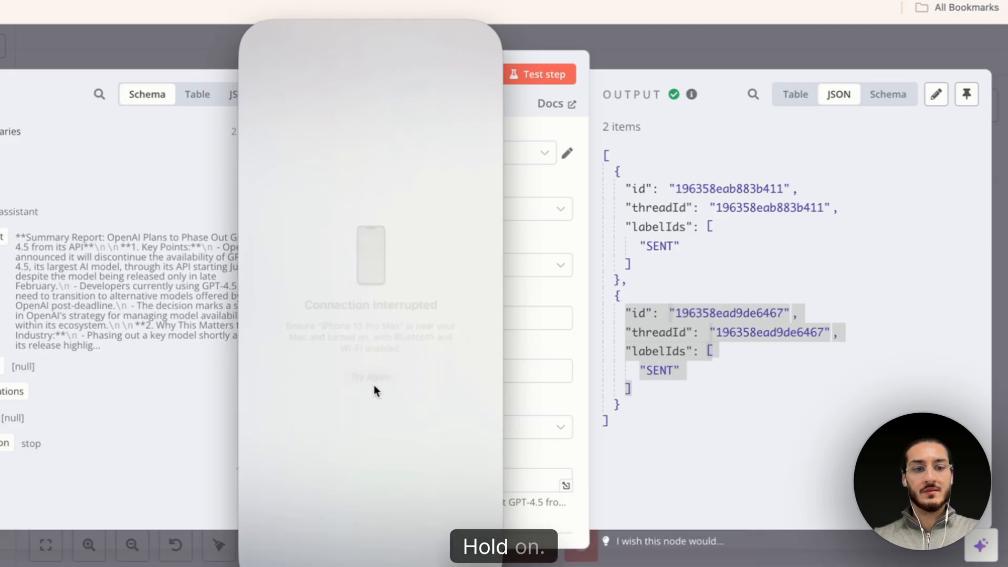
scroll(383, 318, down, 1)
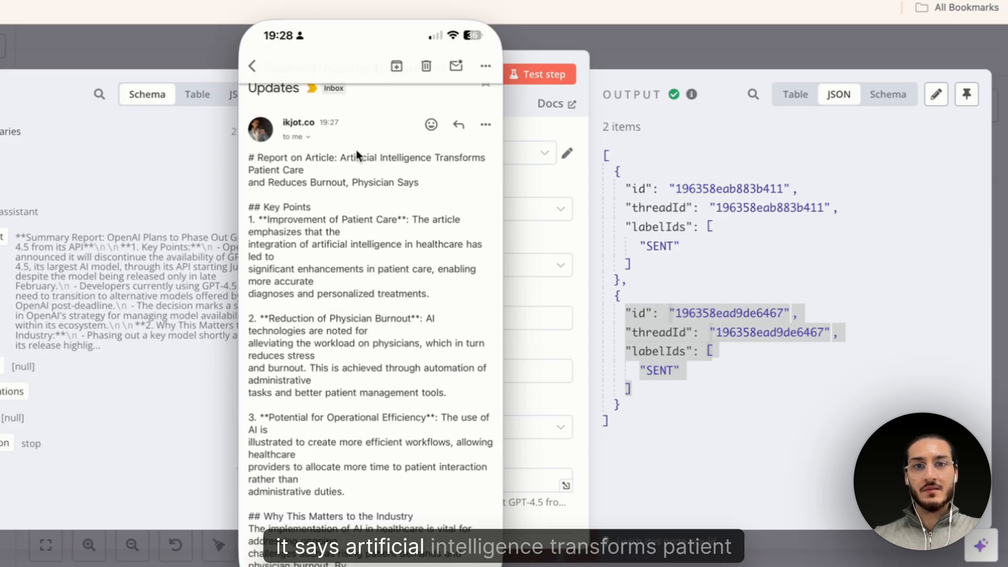
scroll(309, 188, down, 1)
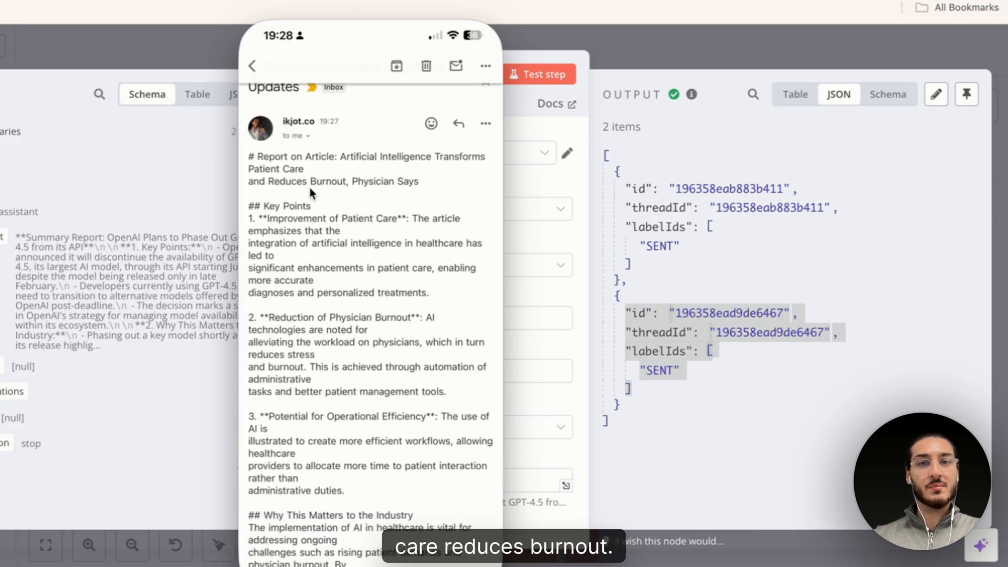
scroll(392, 188, down, 1)
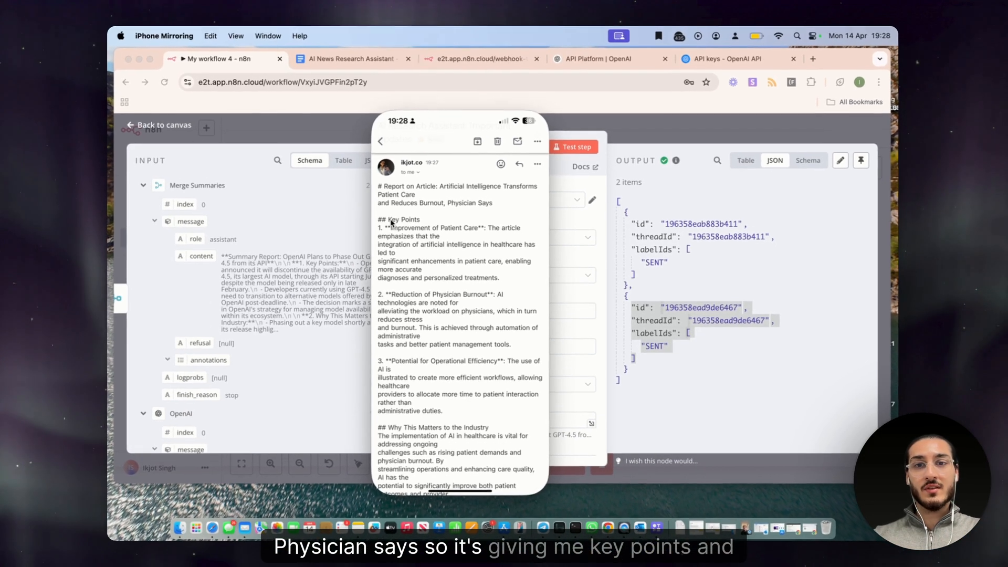
drag(270, 182, 336, 195)
drag(405, 291, 464, 297)
- Read the rest of the patient care report and highlight the rating under Evaluation of Importance
scroll(465, 299, down, 5)
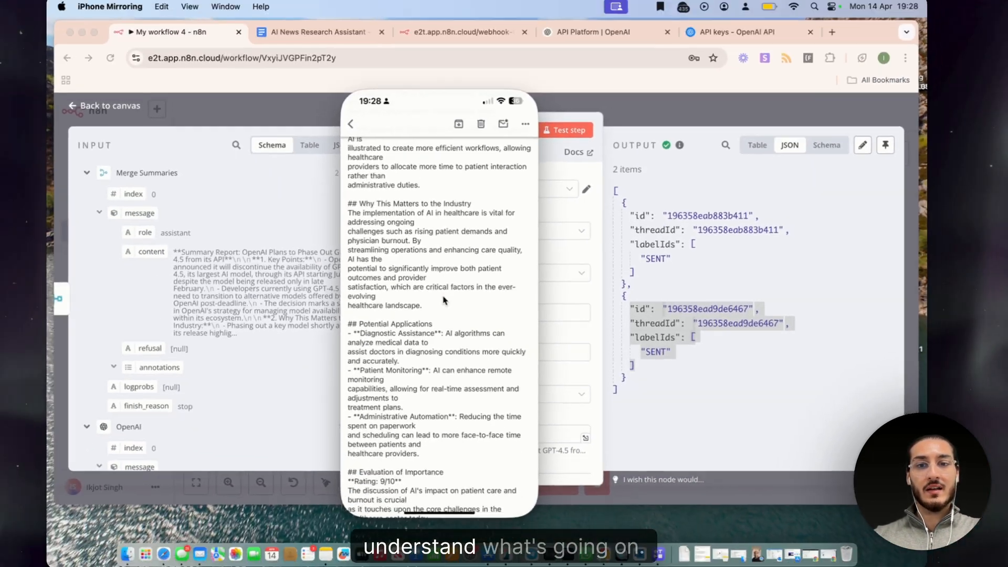
scroll(376, 297, down, 5)
scroll(465, 299, down, 1)
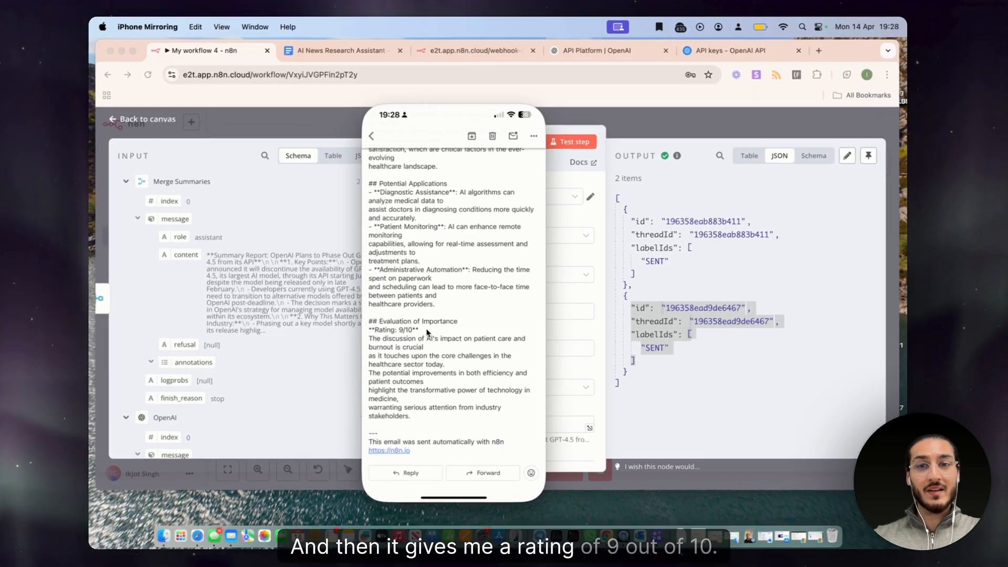
drag(427, 328, 387, 326)
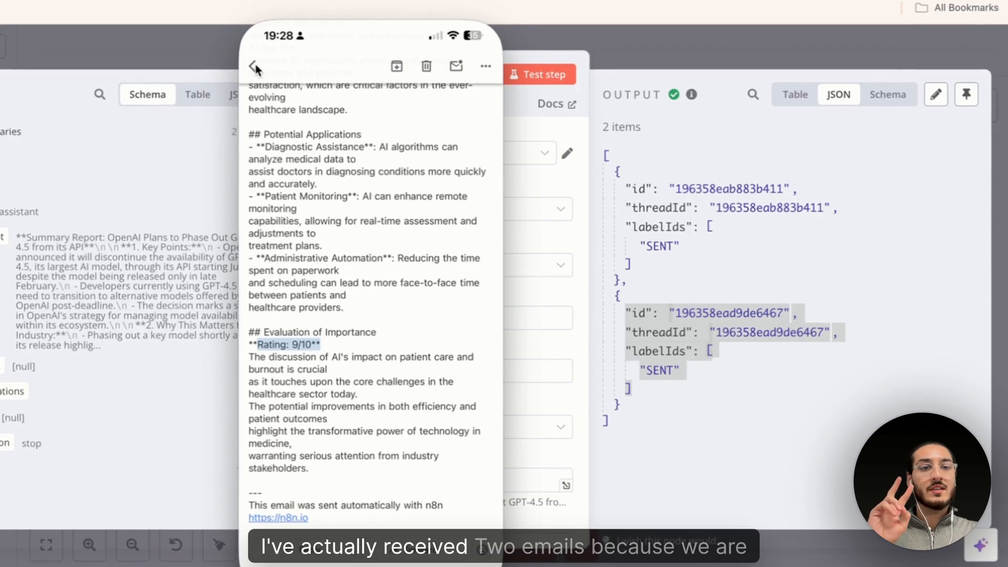
- Return to the inbox, open the other new AI Research Assistant email and highlight its title about phasing out GPT-4.5
click(383, 143)
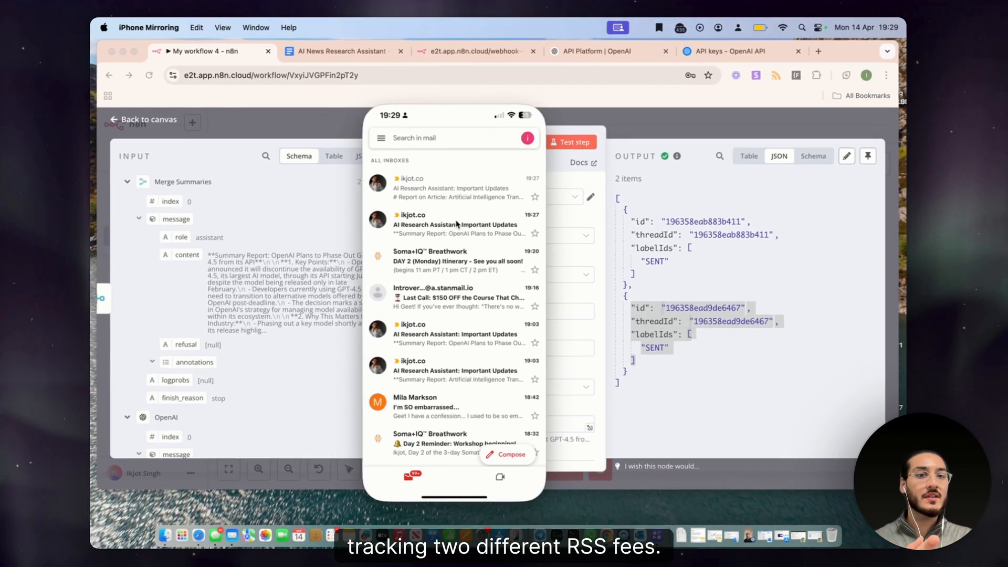
click(457, 224)
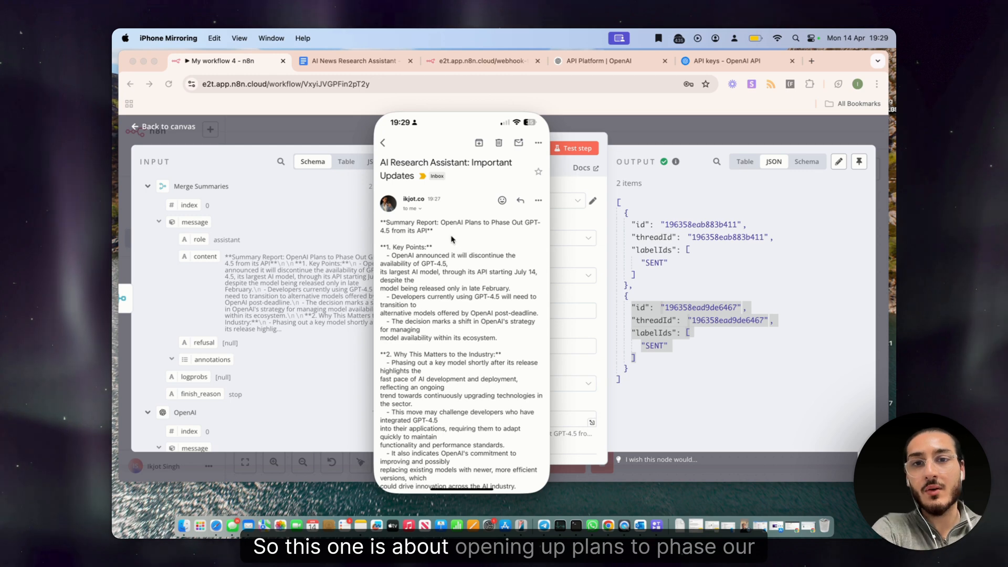
drag(441, 222, 481, 226)
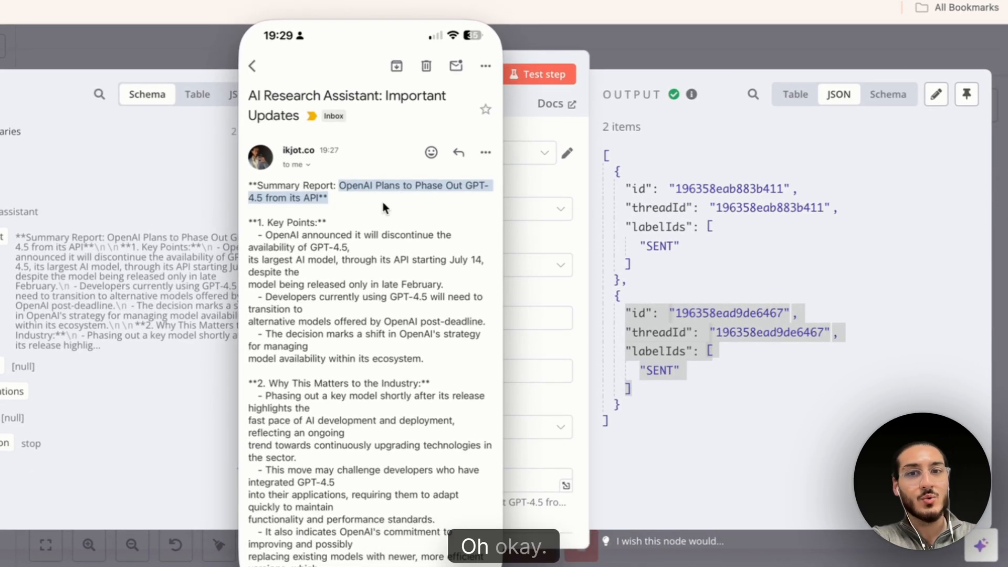
- Examine the GPT-4.5 report's importance rating and its reasoning, then review the preceding sections
scroll(374, 307, down, 10)
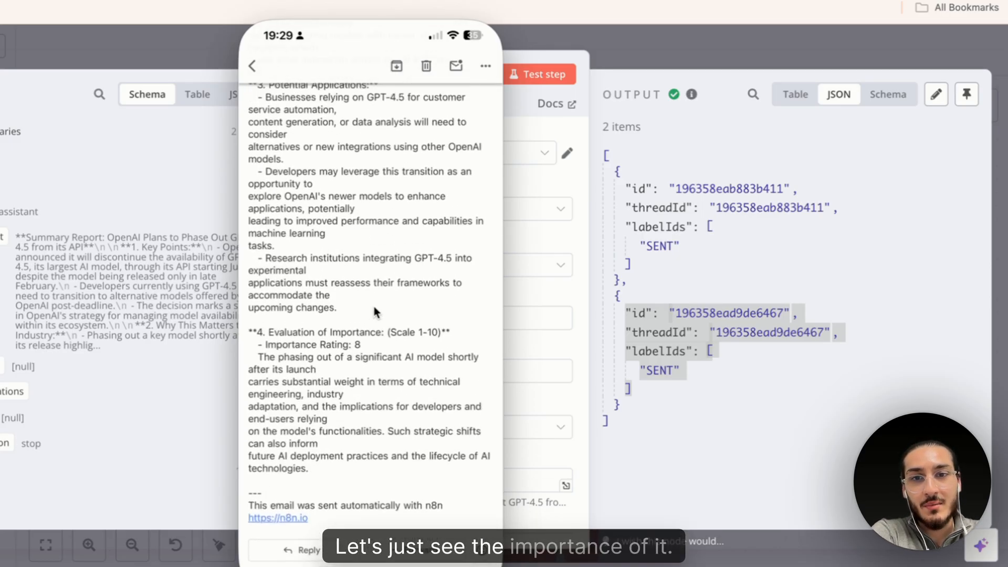
drag(368, 344, 276, 345)
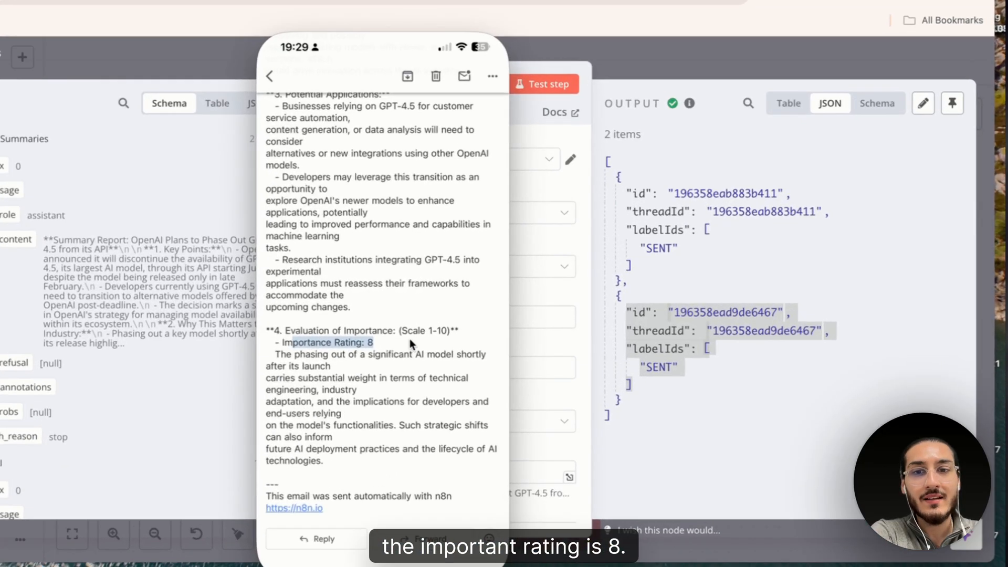
click(464, 334)
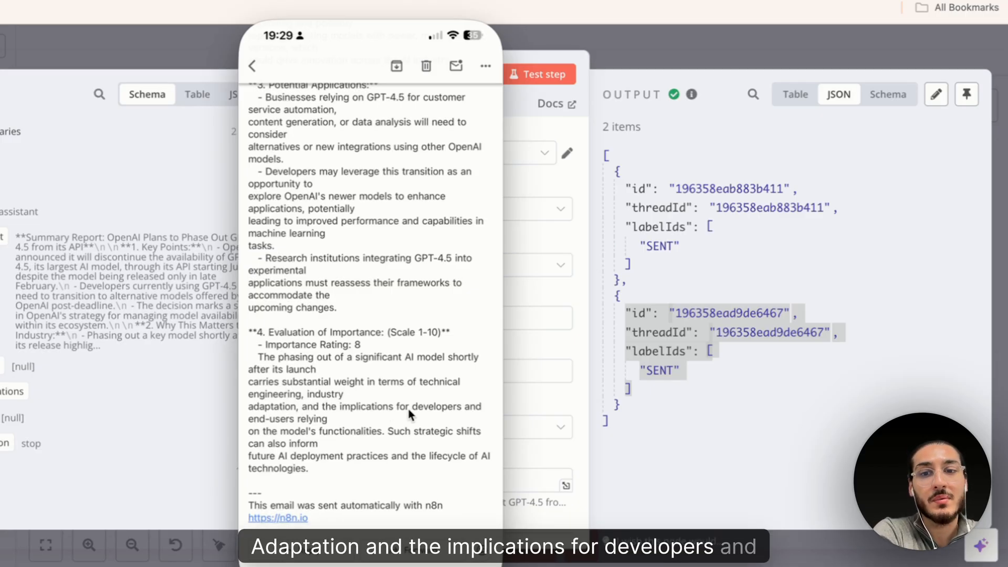
drag(339, 423, 268, 420)
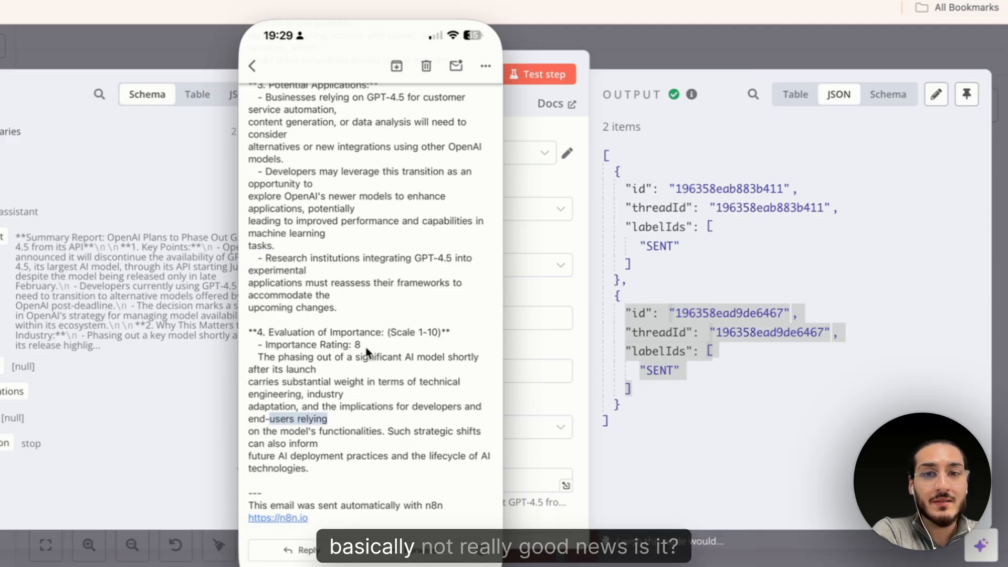
scroll(401, 294, up, 10)
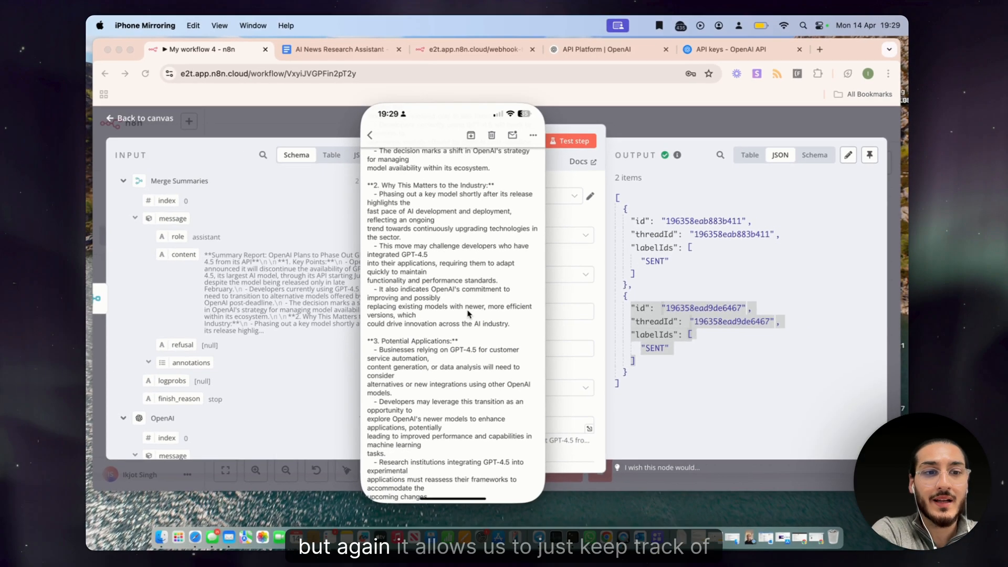